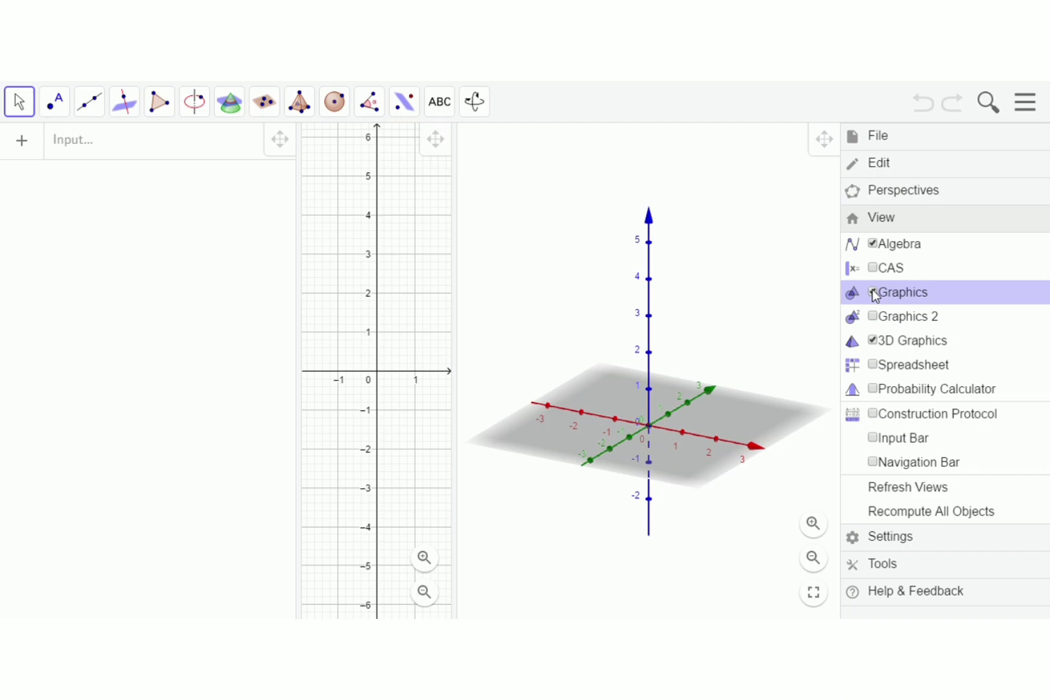
- Hide the 2D Graphics view and turn on the grid in the 3D view
{"action": "left_click", "coordinate": [873, 293]}
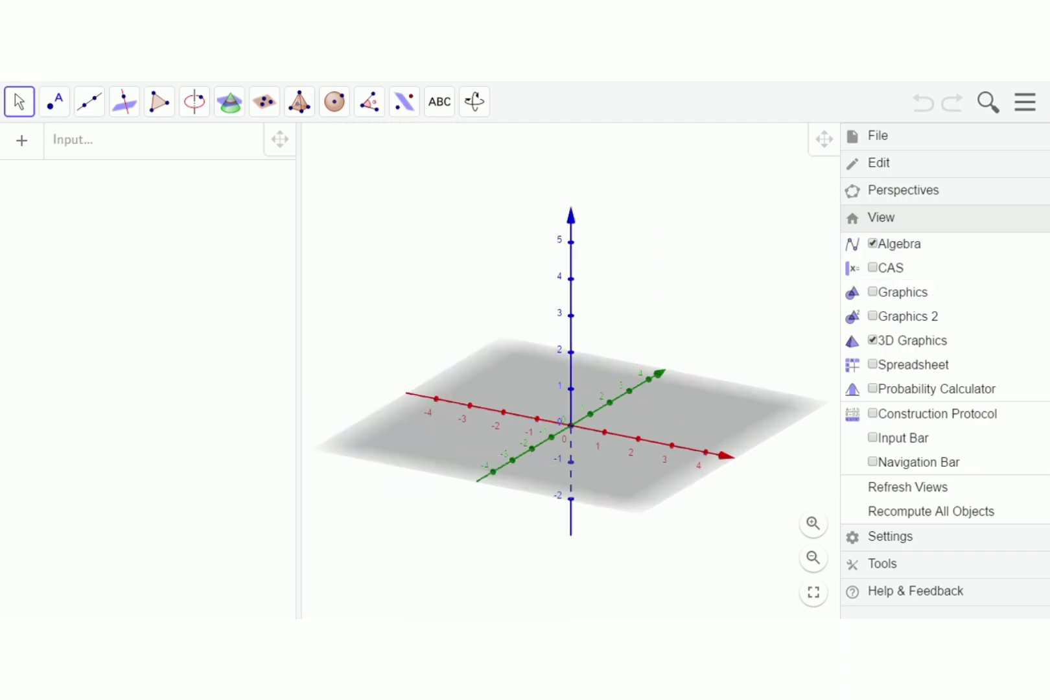
{"action": "left_click", "coordinate": [1028, 108]}
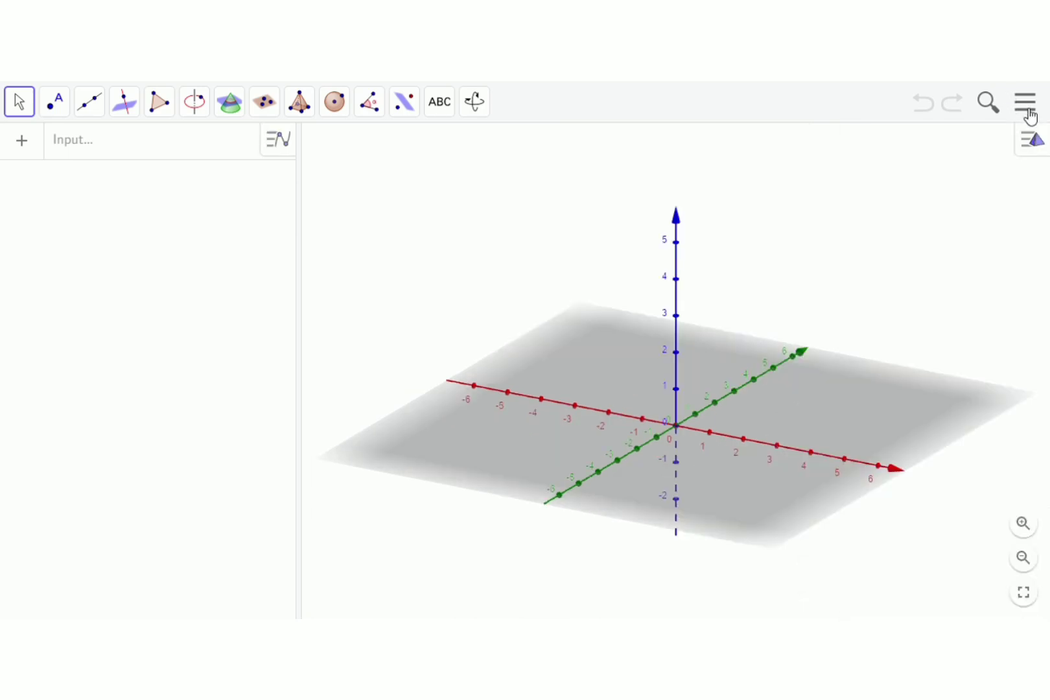
{"action": "left_click", "coordinate": [1038, 142]}
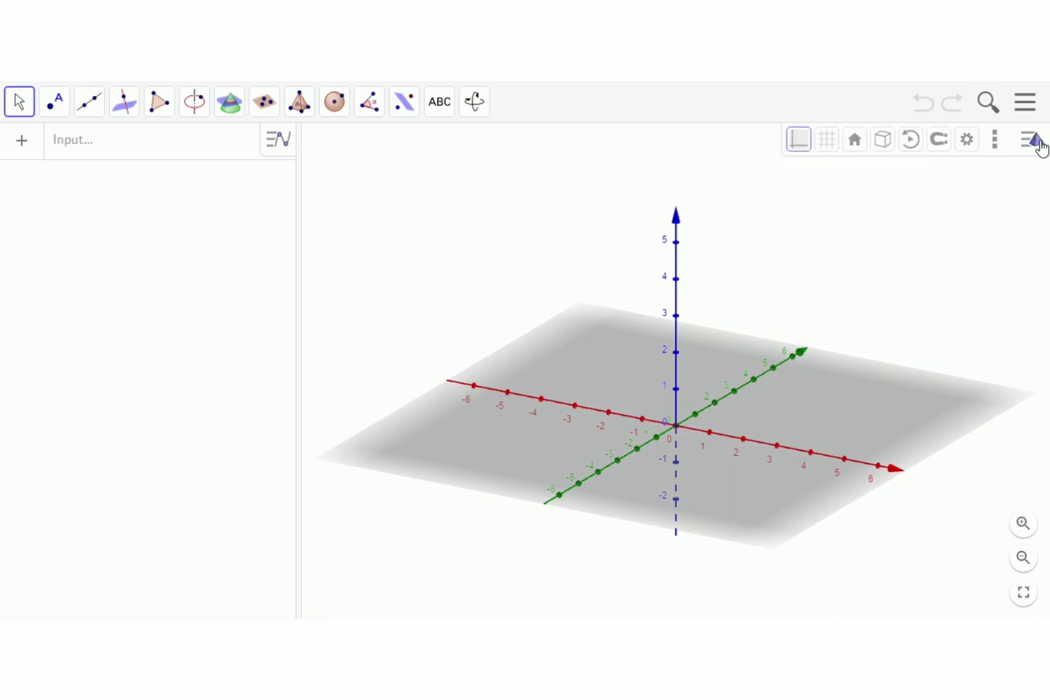
{"action": "left_click", "coordinate": [829, 141]}
- Draw a rectangular base polygon with vertices at (0, 0, 0), (3, 0, 0), (3, 4, 0) and (0, 4, 0)
{"action": "left_click", "coordinate": [164, 111]}
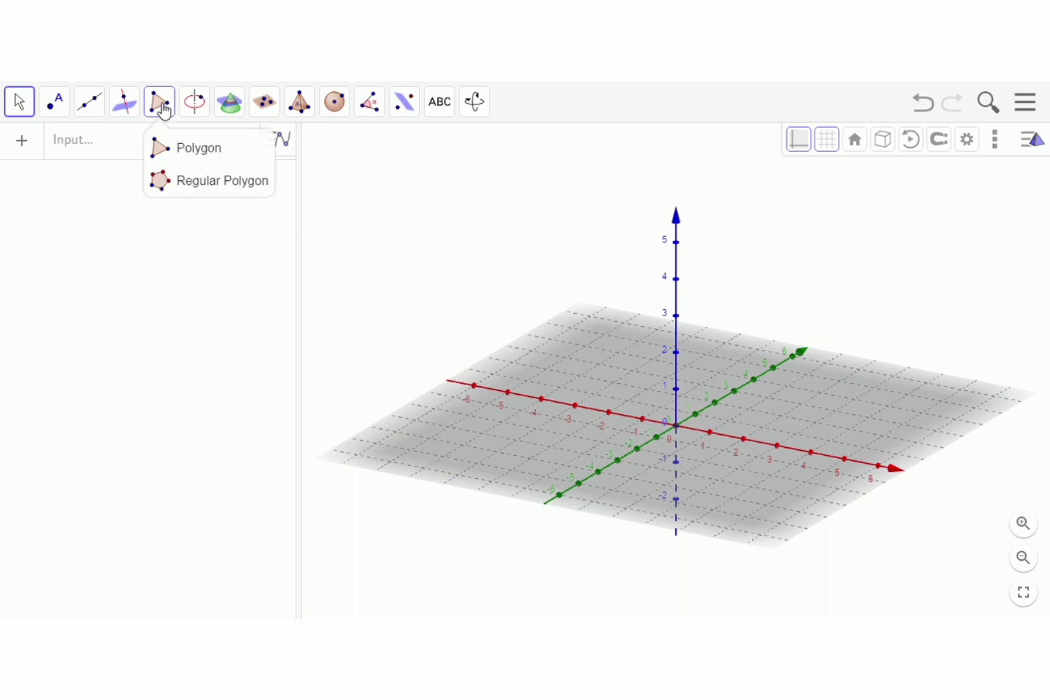
{"action": "left_click", "coordinate": [182, 160]}
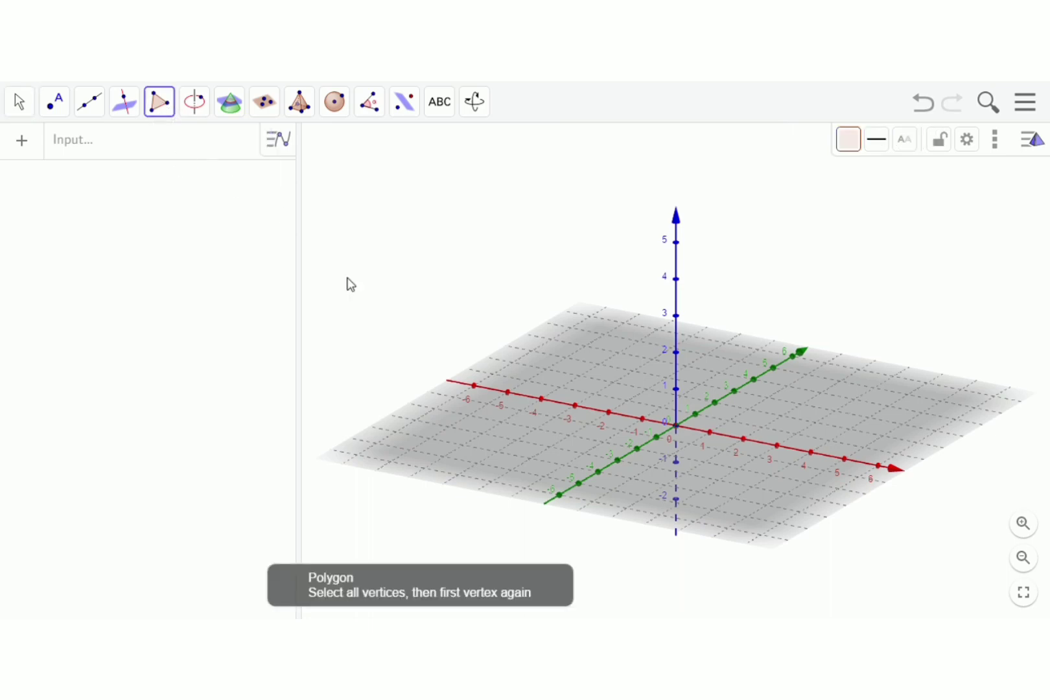
{"action": "left_click", "coordinate": [675, 424]}
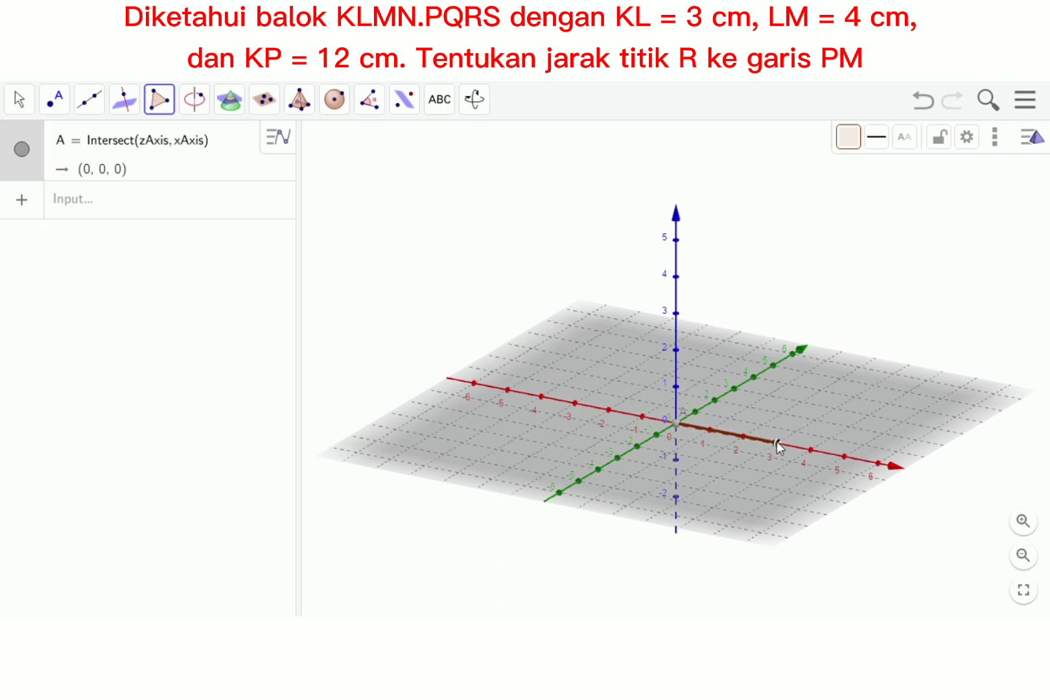
{"action": "left_click", "coordinate": [777, 442]}
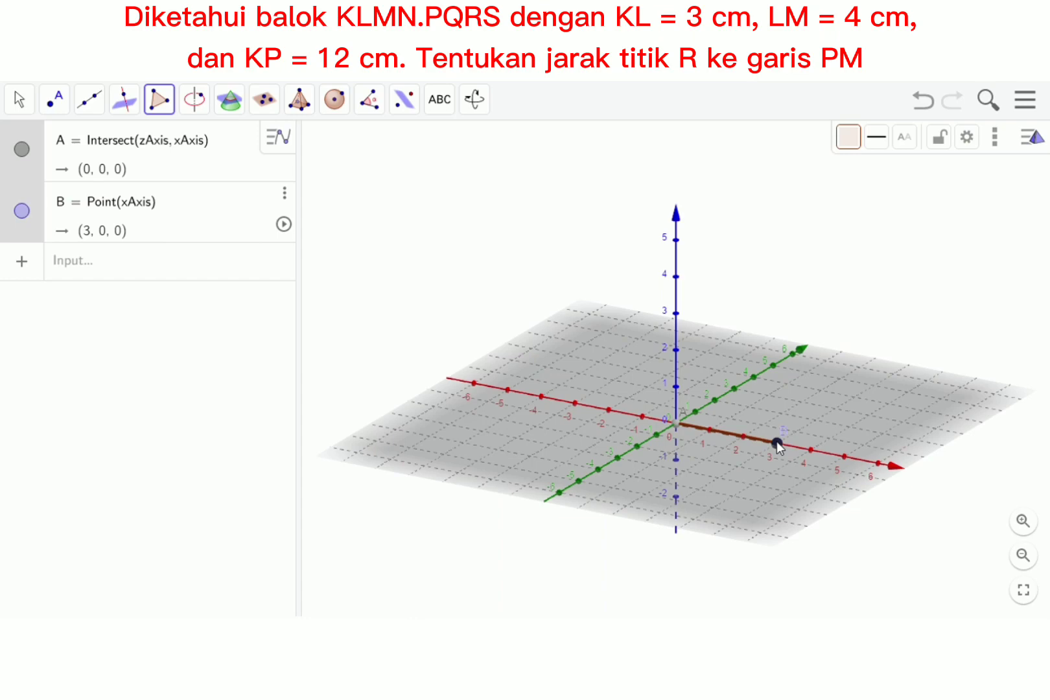
{"action": "left_click", "coordinate": [856, 397]}
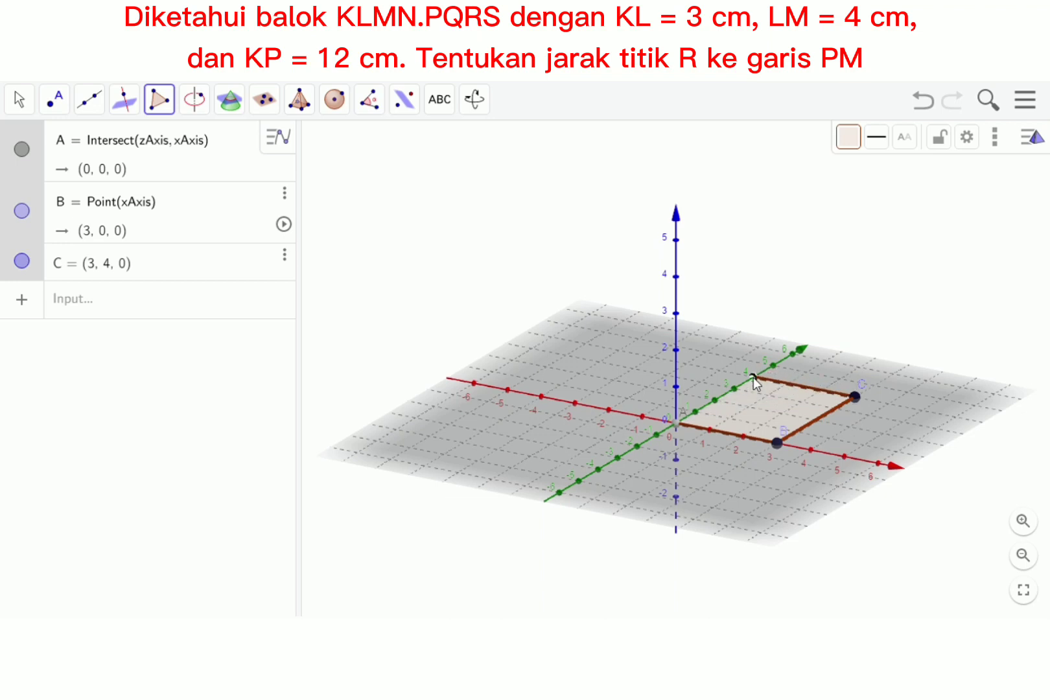
{"action": "left_click", "coordinate": [753, 377]}
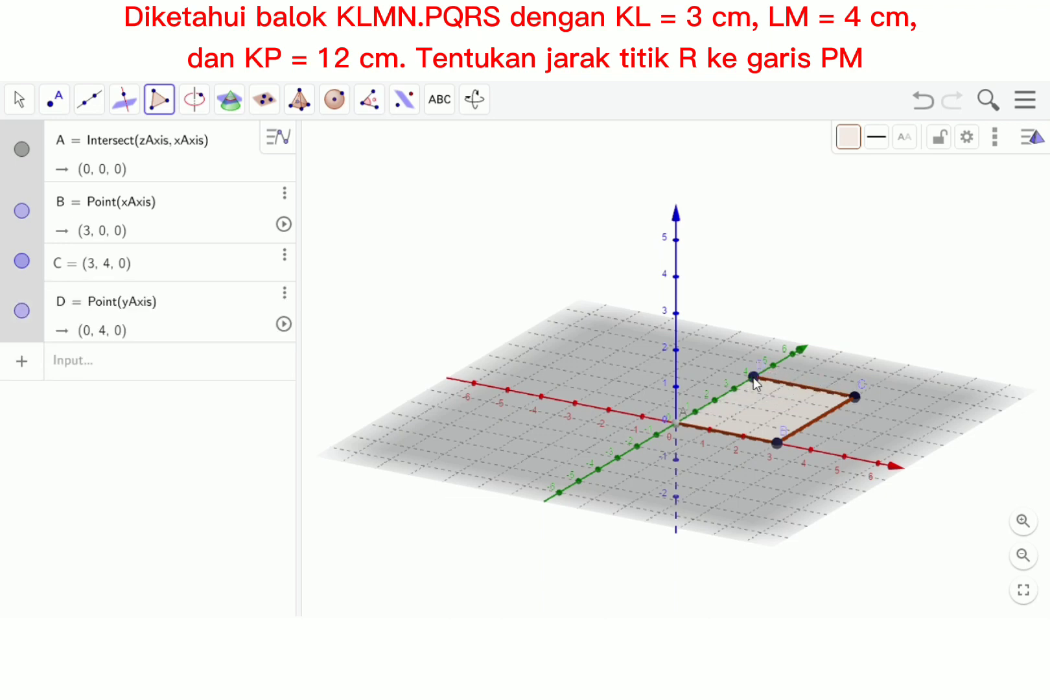
{"action": "left_click", "coordinate": [677, 425]}
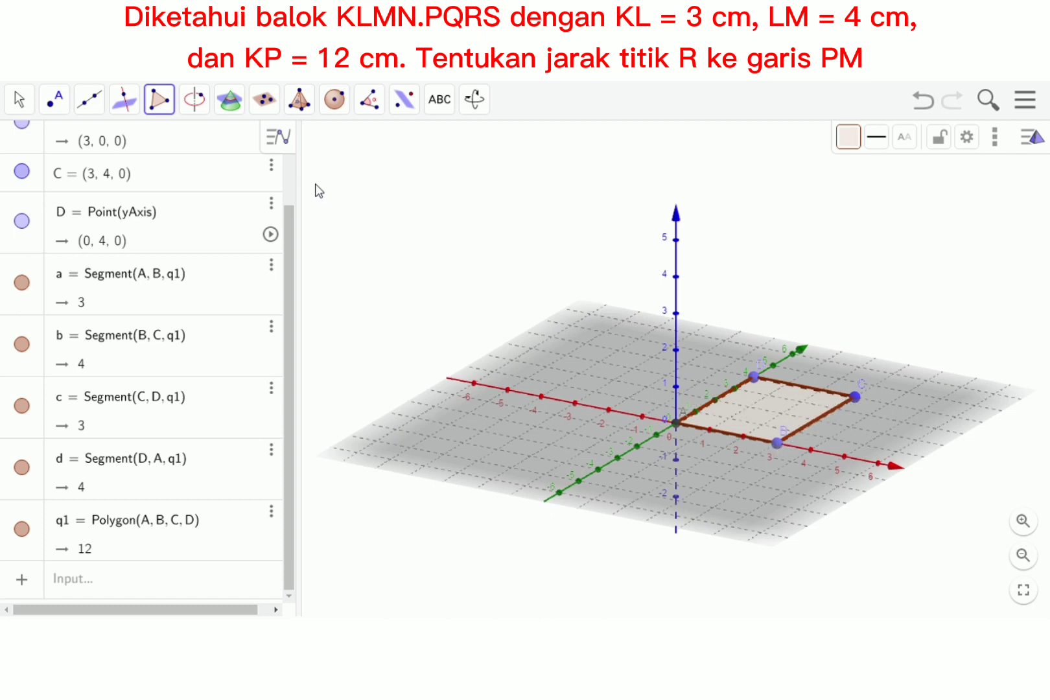
- Extrude the rectangular base into a prism with an altitude of 12
{"action": "left_click", "coordinate": [306, 107]}
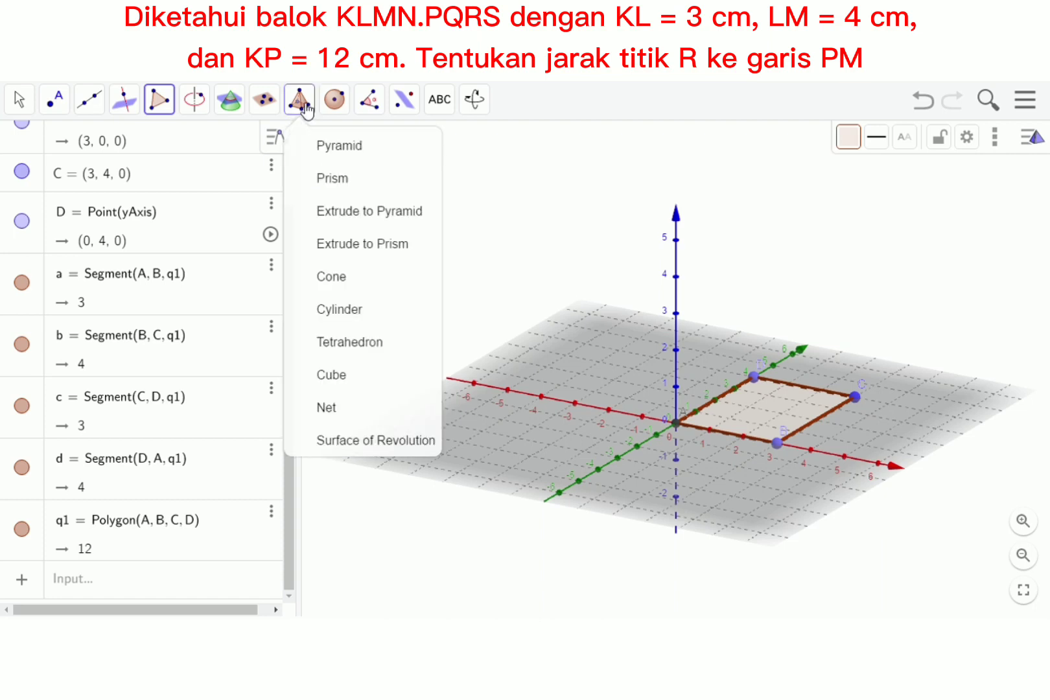
{"action": "left_click", "coordinate": [345, 255]}
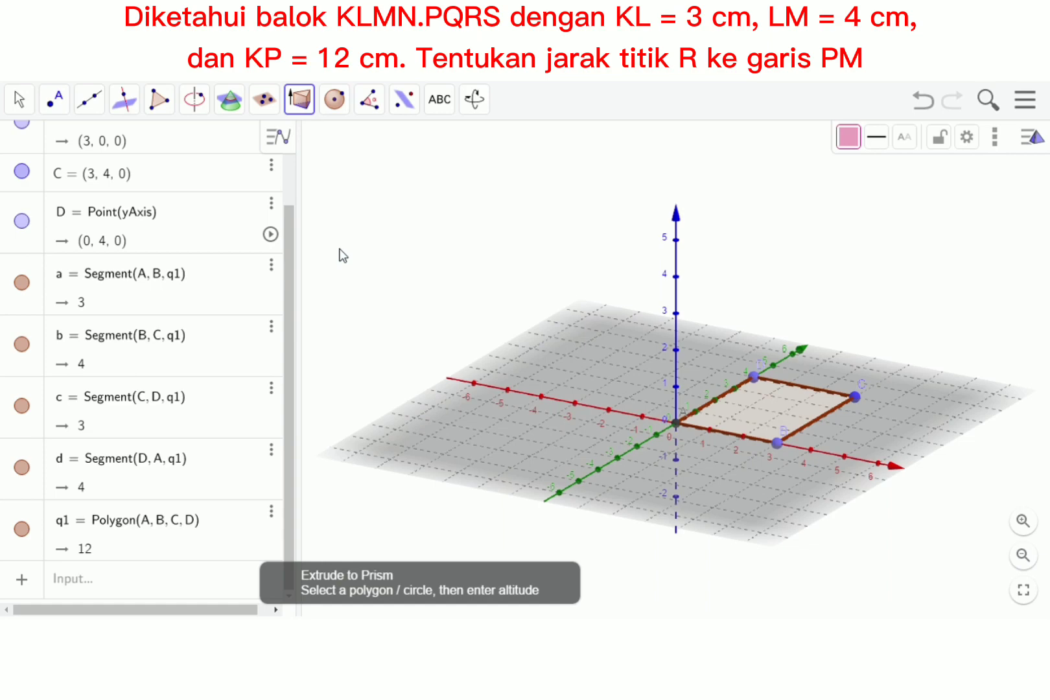
{"action": "left_click", "coordinate": [749, 404]}
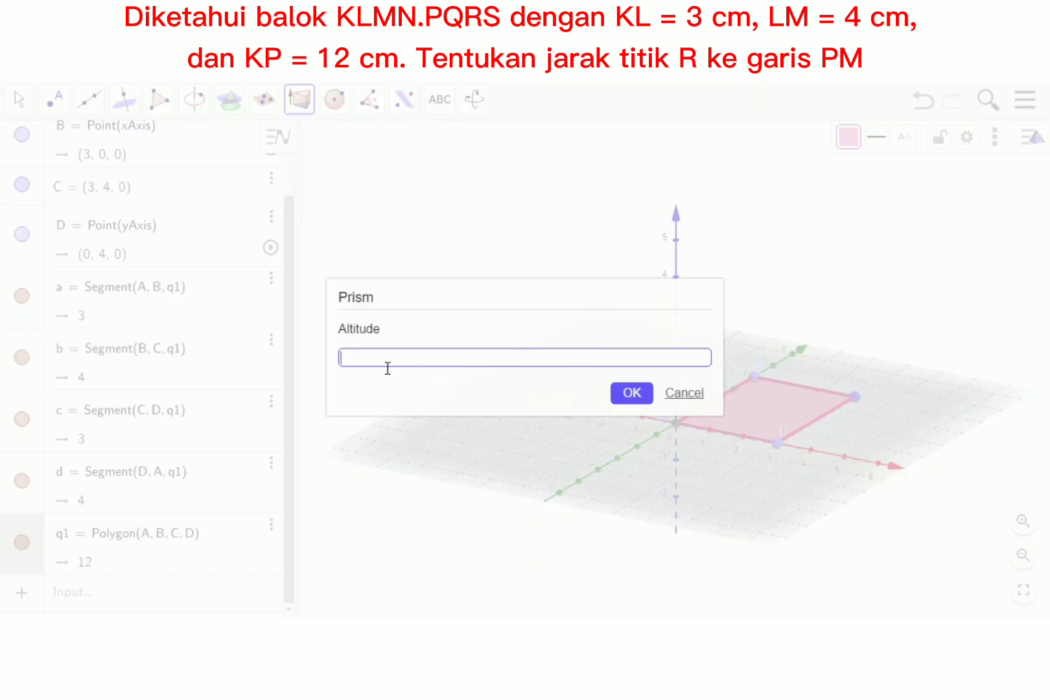
{"action": "type", "text": "12"}
{"action": "left_click", "coordinate": [631, 396]}
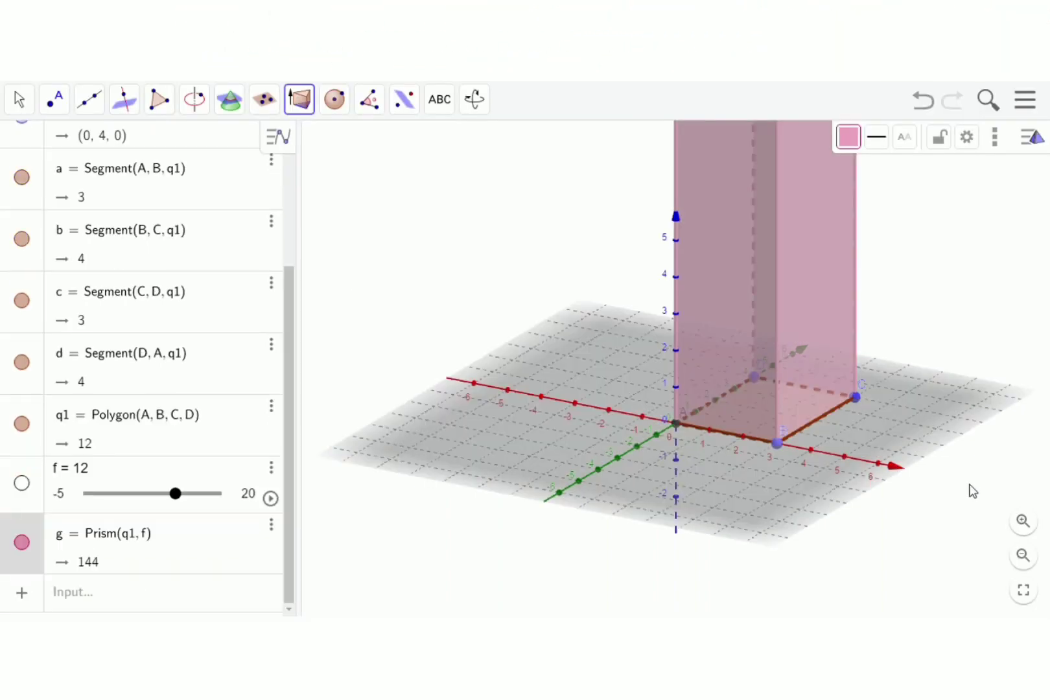
- Rename the prism's base vertex at the origin as K
{"action": "left_click", "coordinate": [1023, 556]}
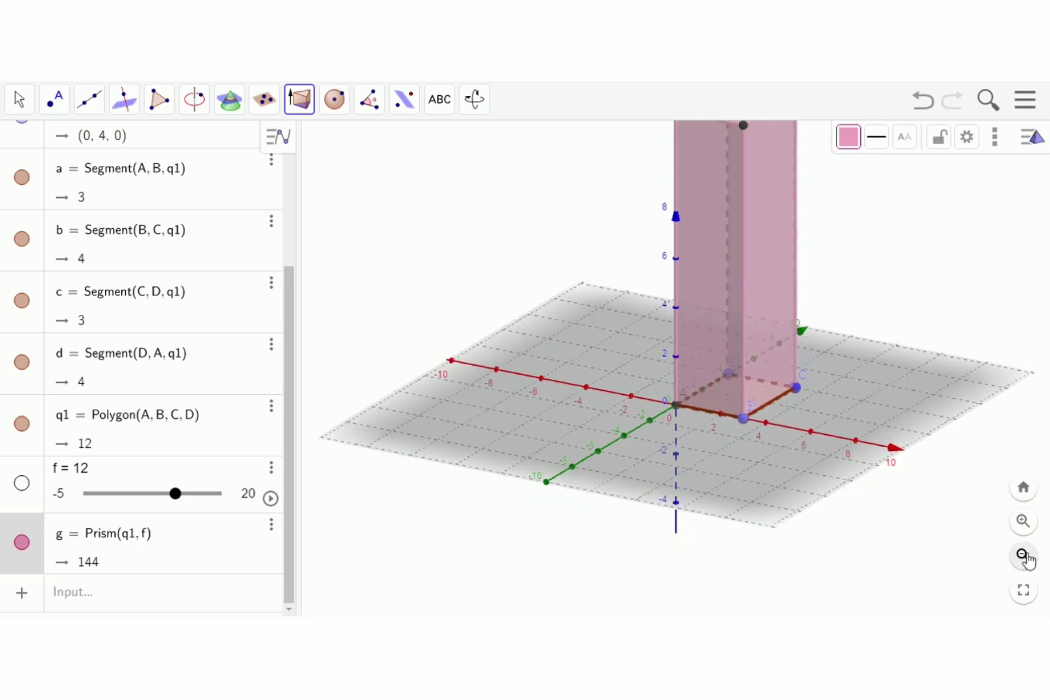
{"action": "left_click", "coordinate": [1023, 556]}
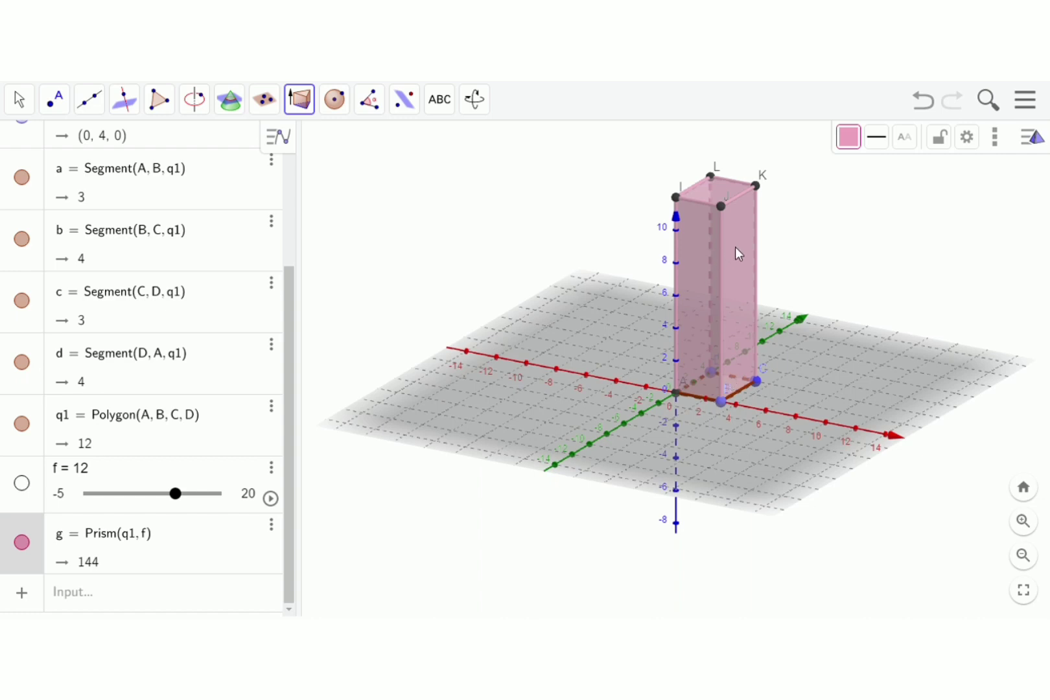
{"action": "left_click", "coordinate": [18, 99]}
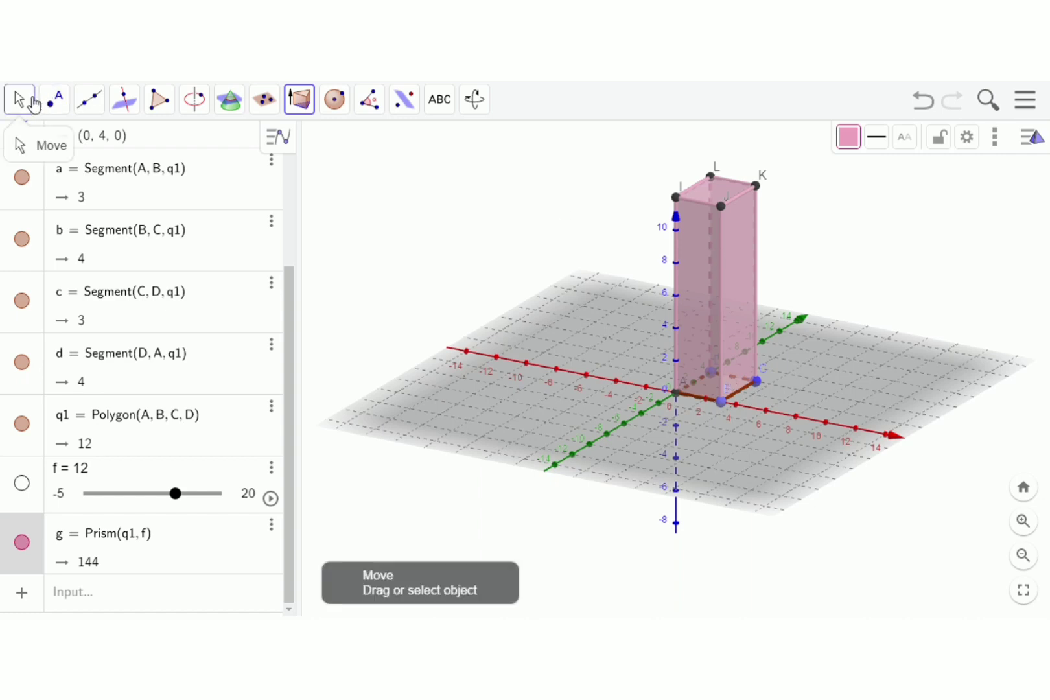
{"action": "left_click", "coordinate": [676, 391]}
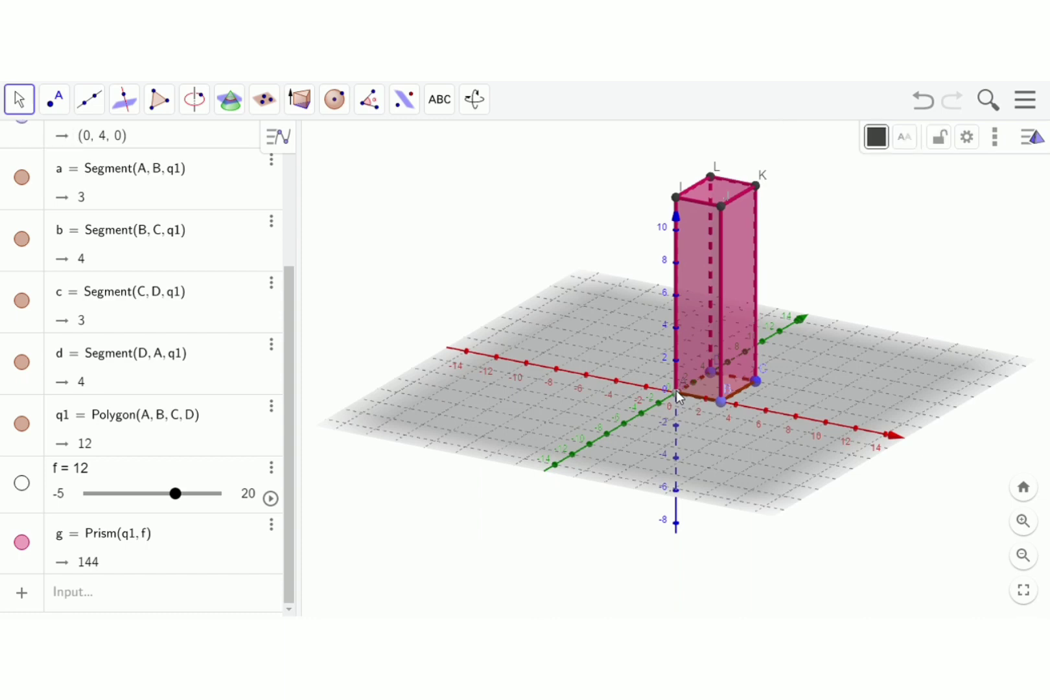
{"action": "right_click", "coordinate": [676, 391]}
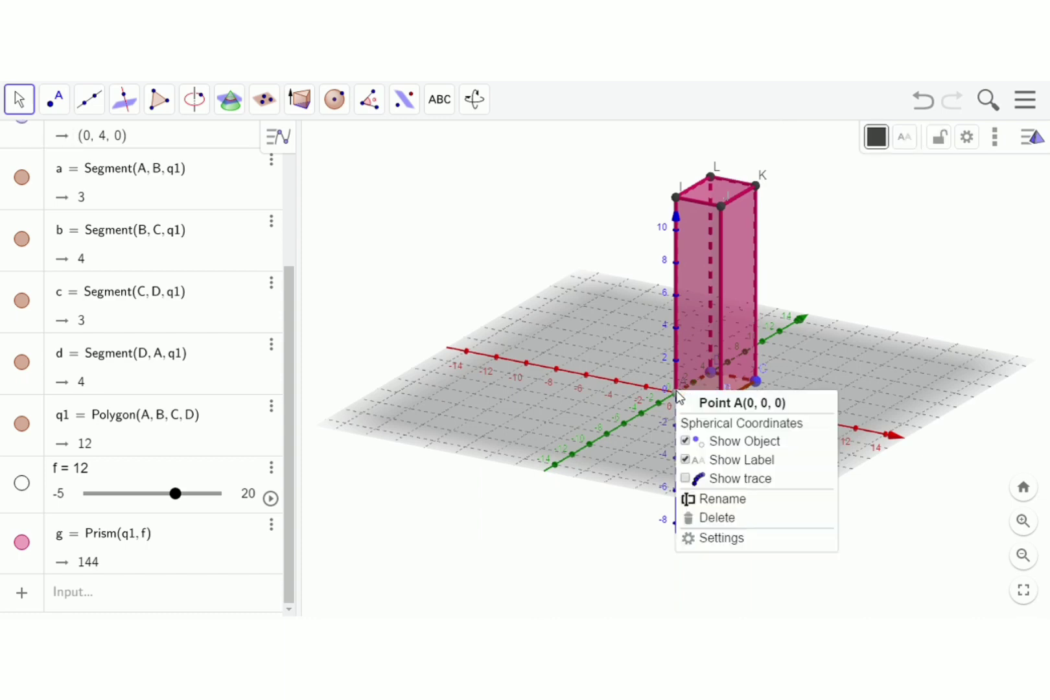
{"action": "left_click", "coordinate": [723, 500]}
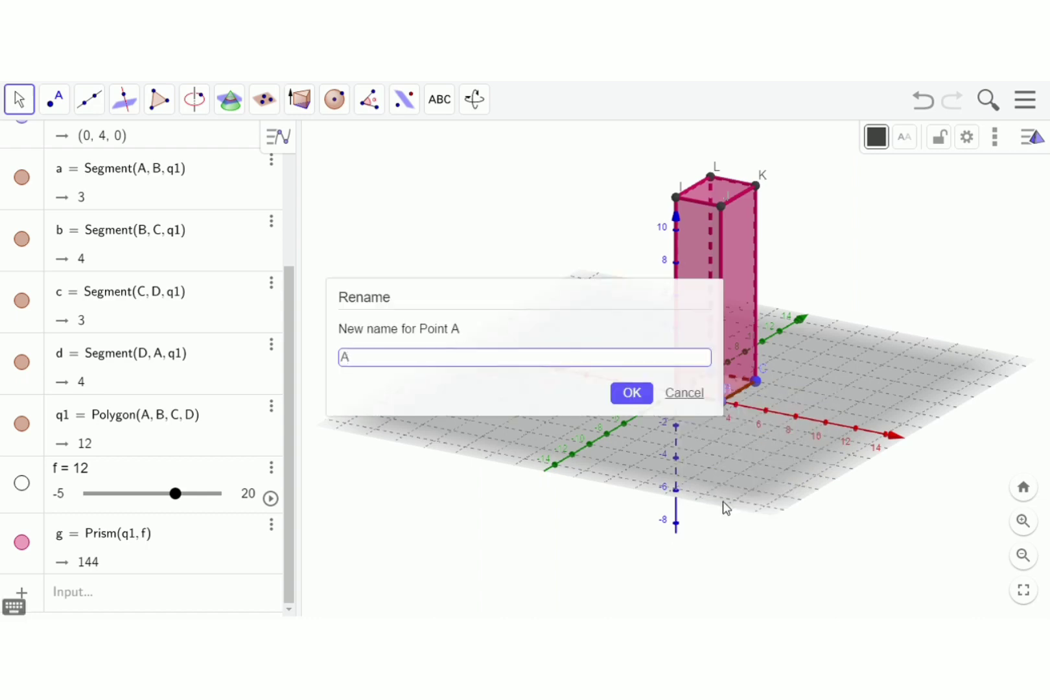
{"action": "key", "text": "BackSpace"}
{"action": "type", "text": "K"}
{"action": "left_click", "coordinate": [644, 394]}
- Rename the base vertex at (3, 0, 0) as L
{"action": "left_click", "coordinate": [722, 400]}
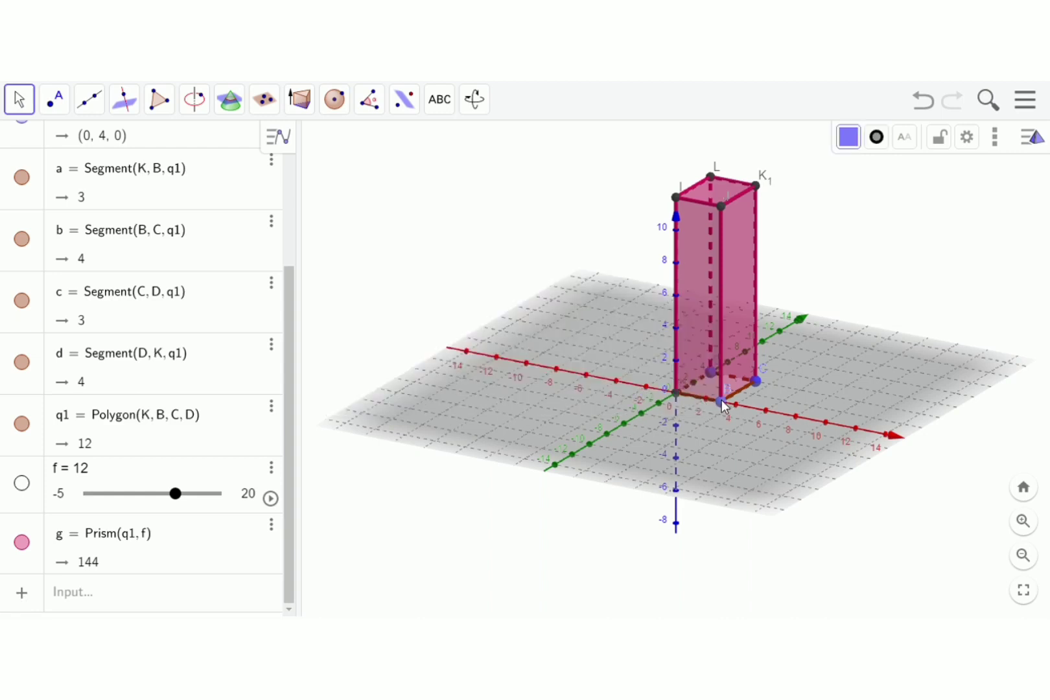
{"action": "right_click", "coordinate": [721, 400]}
{"action": "left_click", "coordinate": [771, 533]}
{"action": "type", "text": "L"}
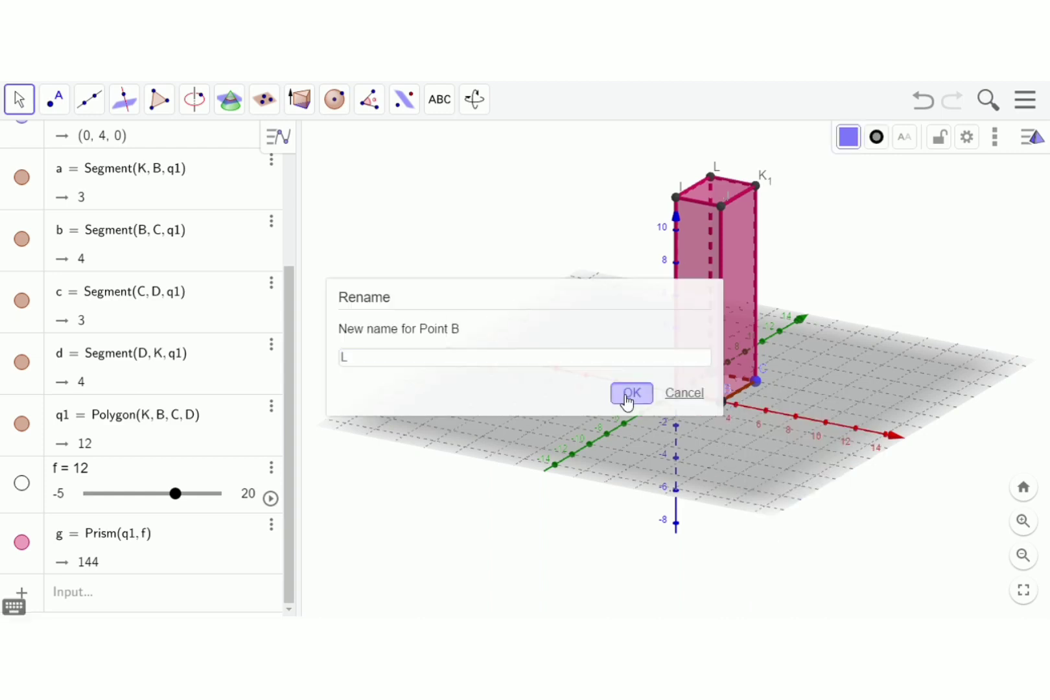
{"action": "left_click", "coordinate": [629, 392]}
- Rename the base vertex at (3, 4, 0) as M
{"action": "left_click", "coordinate": [755, 381]}
{"action": "right_click", "coordinate": [756, 381]}
{"action": "left_click", "coordinate": [801, 490]}
{"action": "type", "text": "M"}
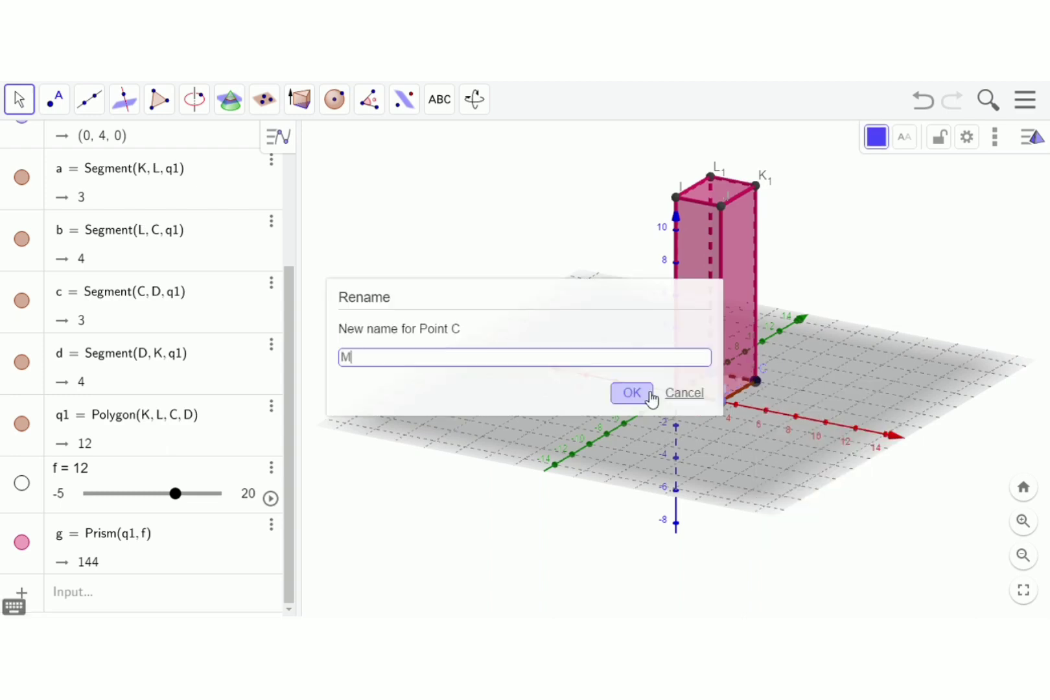
{"action": "left_click", "coordinate": [650, 398]}
- Rename the base vertex at (0, 4, 0) as N
{"action": "left_click", "coordinate": [713, 373]}
{"action": "right_click", "coordinate": [712, 372]}
{"action": "left_click", "coordinate": [720, 499]}
{"action": "key", "text": "BackSpace"}
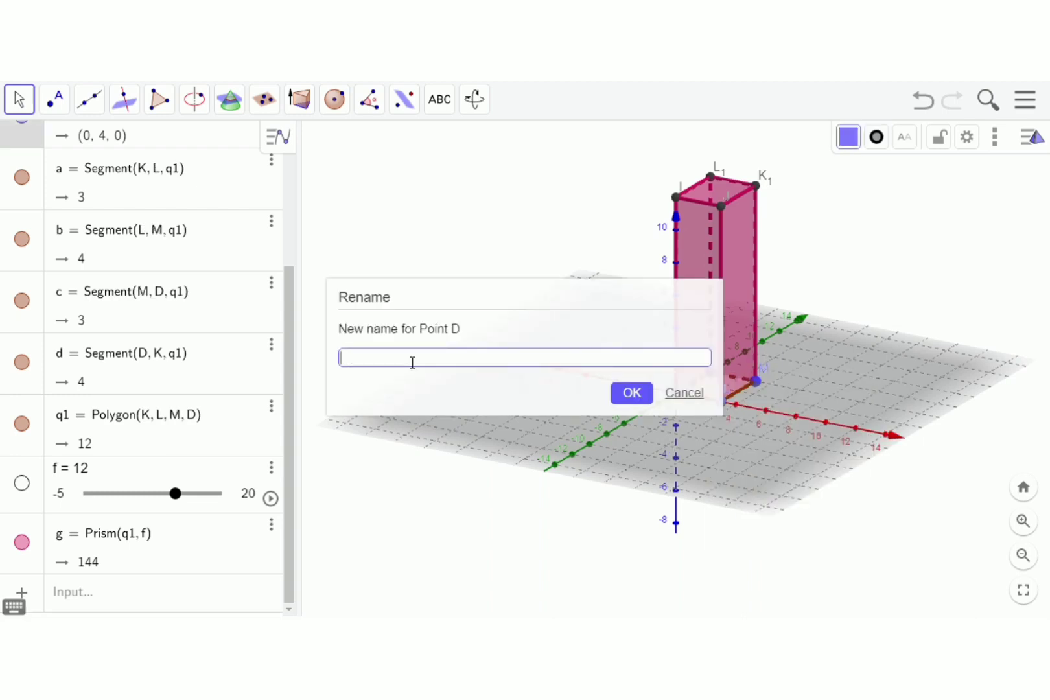
{"action": "type", "text": "N"}
{"action": "left_click", "coordinate": [629, 398]}
- Rename the prism's top vertex directly above K as P
{"action": "right_click", "coordinate": [676, 198]}
{"action": "left_click", "coordinate": [712, 305]}
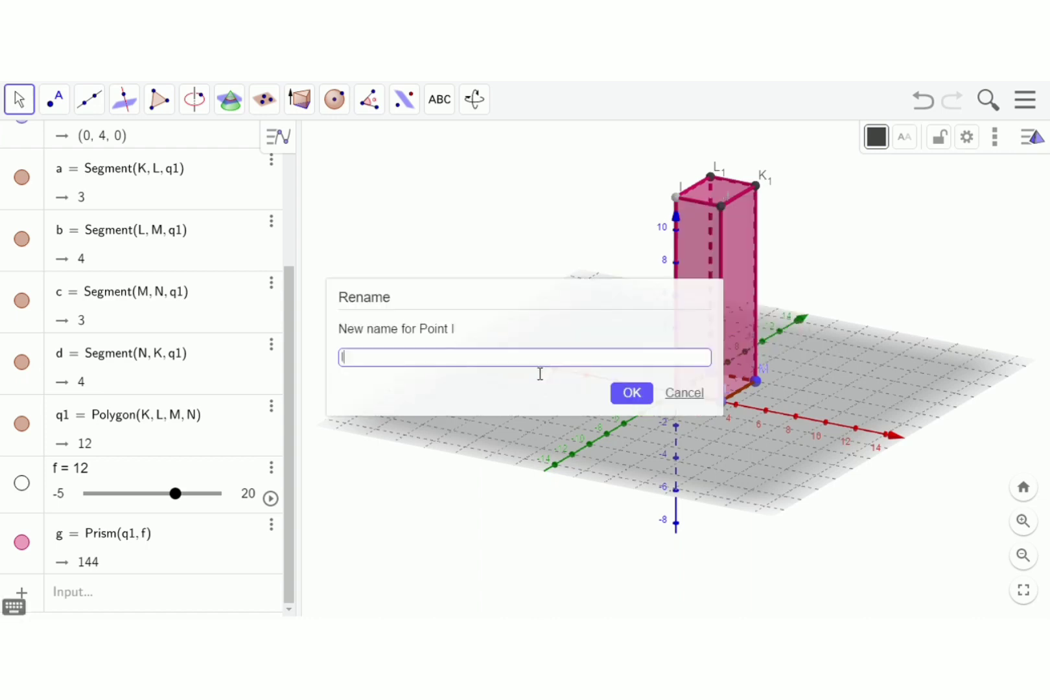
{"action": "type", "text": "P"}
{"action": "left_click", "coordinate": [629, 396]}
- Rename the prism's top vertex directly above L as Q
{"action": "right_click", "coordinate": [718, 206]}
{"action": "left_click", "coordinate": [727, 316]}
{"action": "type", "text": "Q"}
{"action": "left_click", "coordinate": [628, 393]}
- Rename the prism's top vertex directly above M as R
{"action": "right_click", "coordinate": [758, 188]}
{"action": "left_click", "coordinate": [795, 300]}
{"action": "key", "text": "BackSpace"}
{"action": "type", "text": "R"}
{"action": "left_click", "coordinate": [632, 393]}
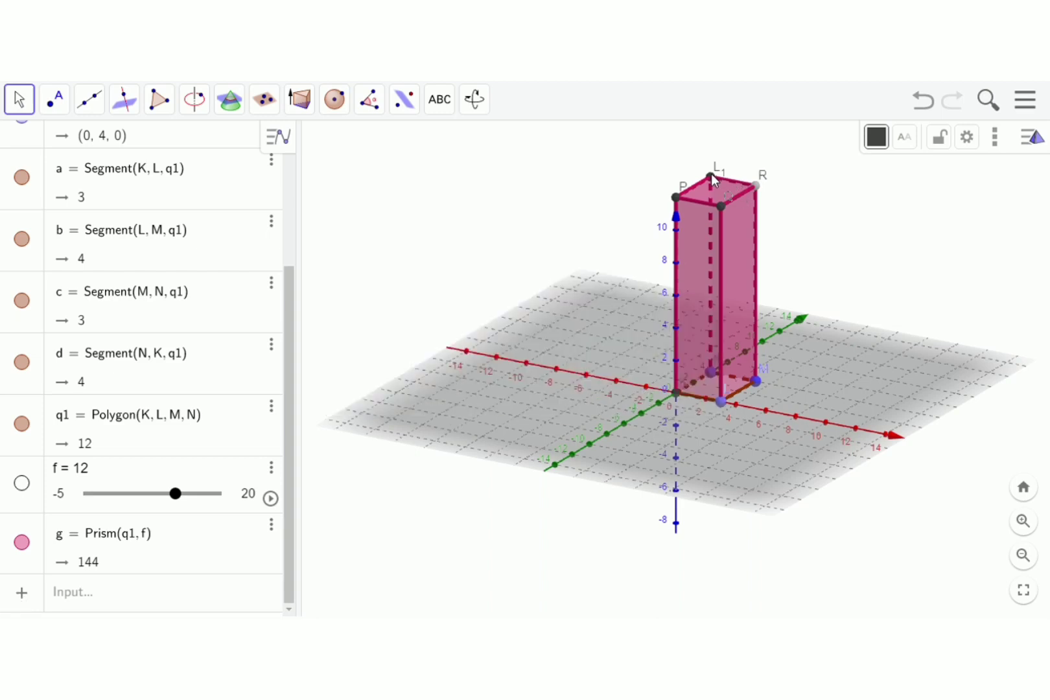
- Rename the prism's top vertex directly above N as S
{"action": "right_click", "coordinate": [711, 174]}
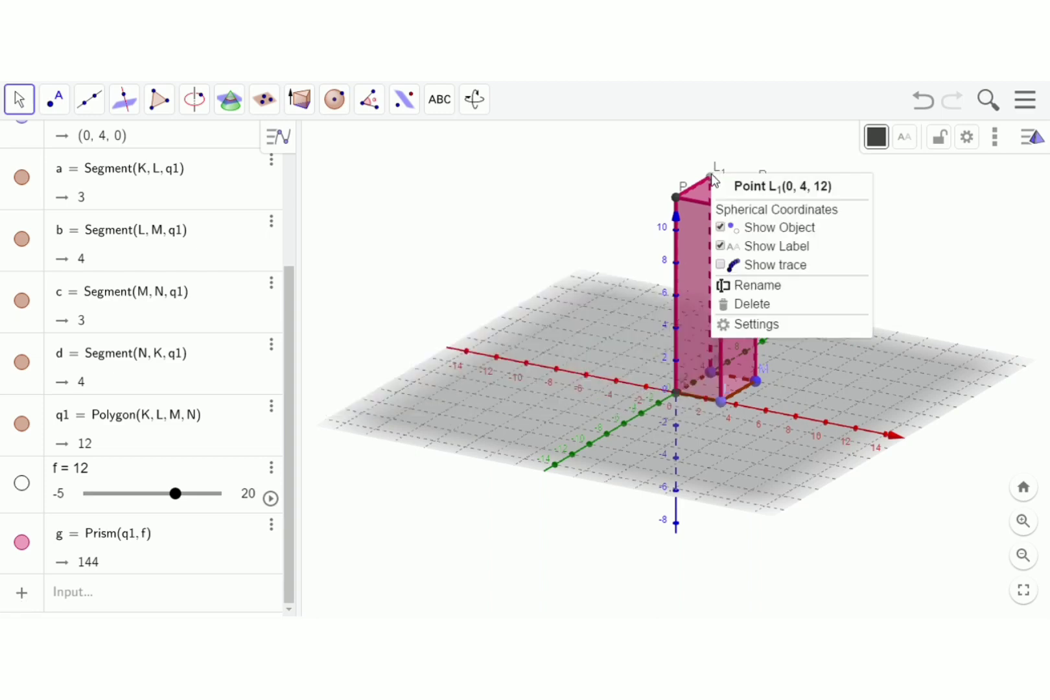
{"action": "left_click", "coordinate": [743, 292]}
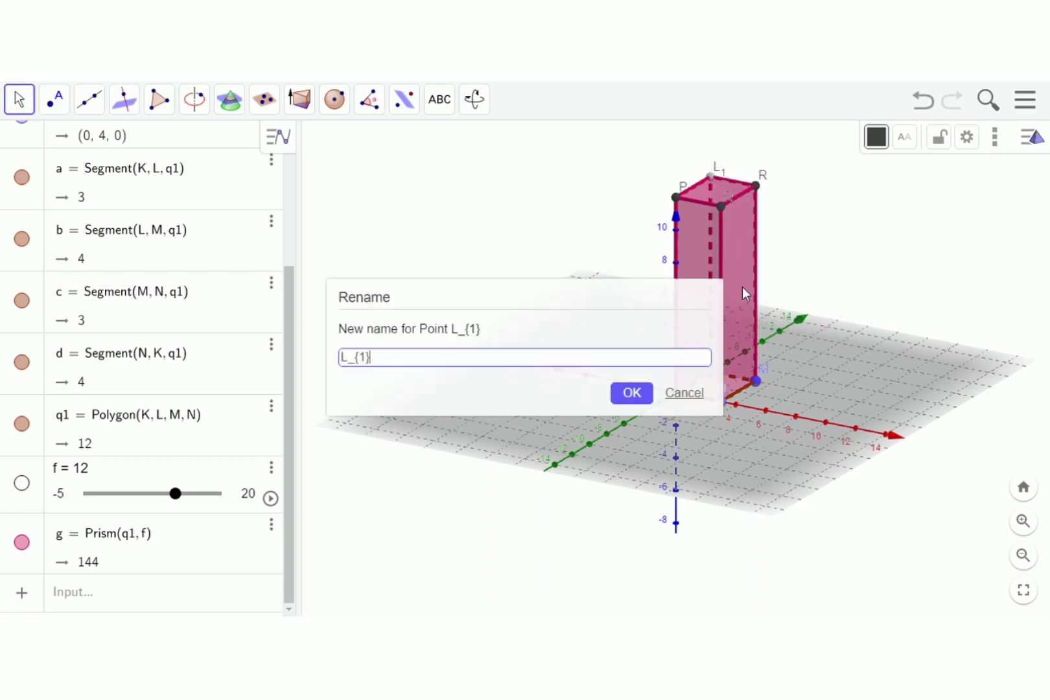
{"action": "key", "text": "BackSpace"}
{"action": "key", "text": "BackSpace"}
{"action": "key", "text": "BackSpace"}
{"action": "key", "text": "BackSpace"}
{"action": "key", "text": "BackSpace"}
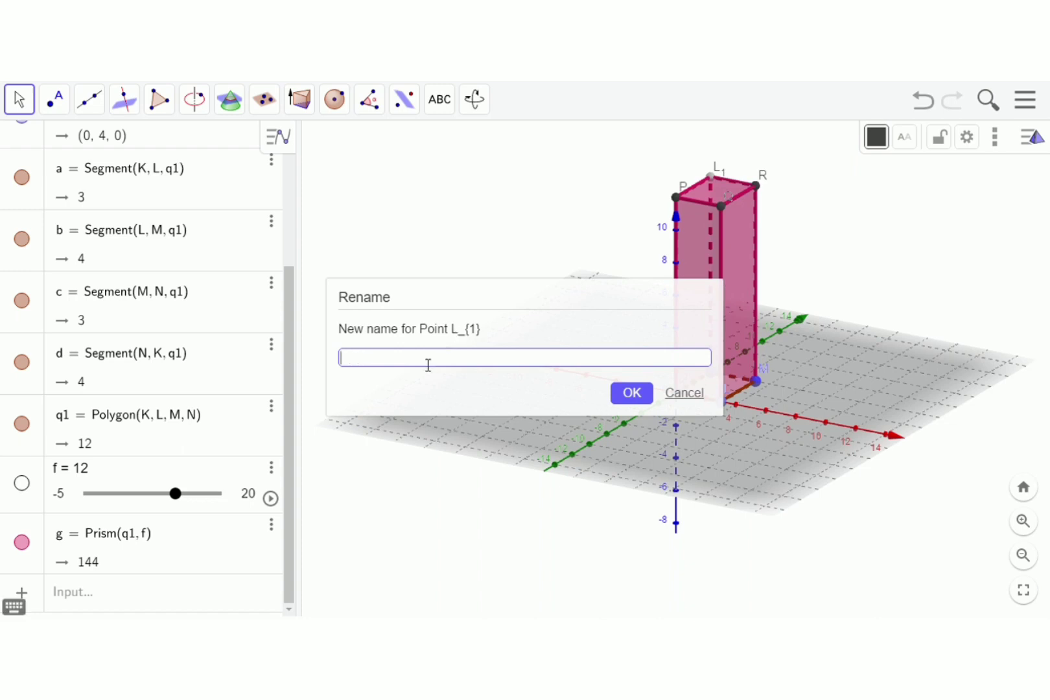
{"action": "type", "text": "S"}
{"action": "left_click", "coordinate": [628, 399]}
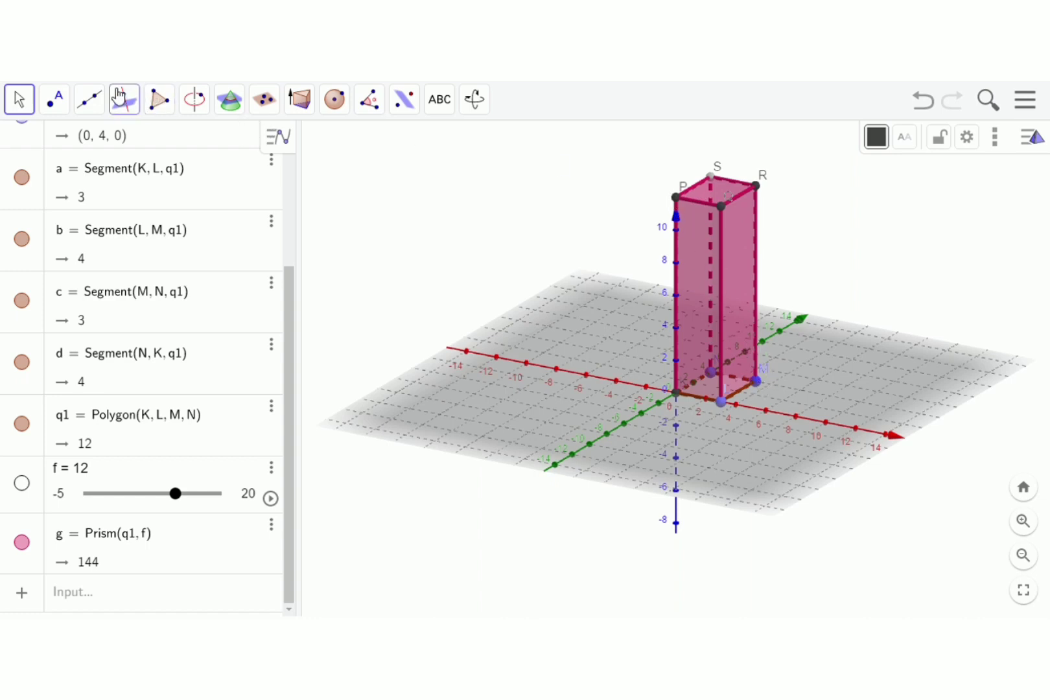
- Draw the space diagonal of the prism as a segment from P to M
{"action": "left_click", "coordinate": [102, 102]}
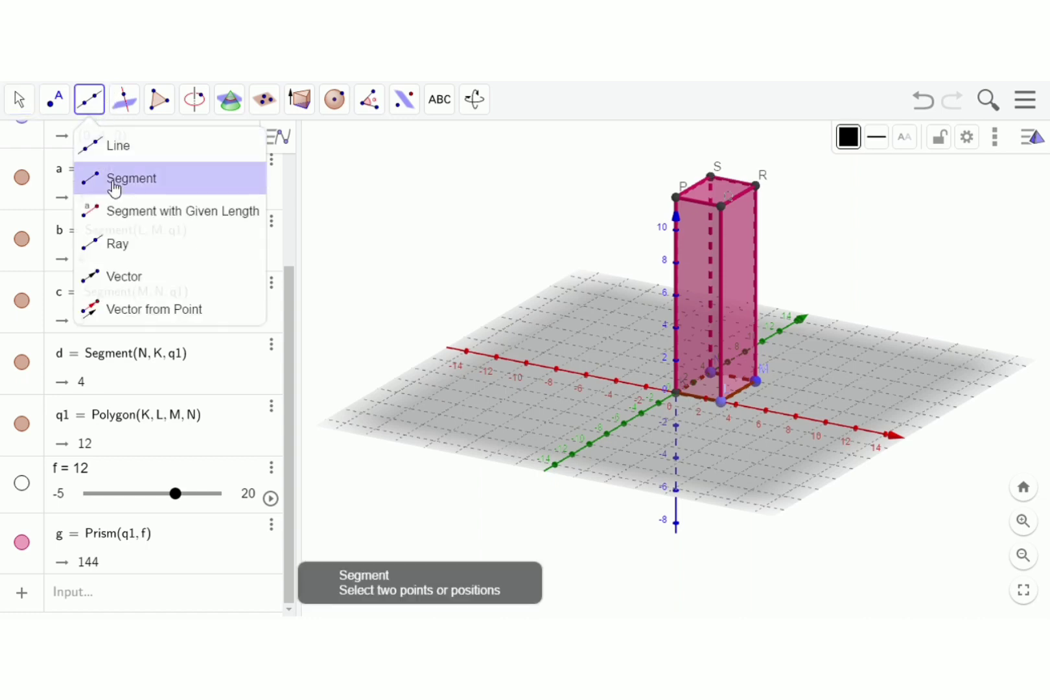
{"action": "left_click", "coordinate": [114, 187]}
{"action": "left_click", "coordinate": [676, 198]}
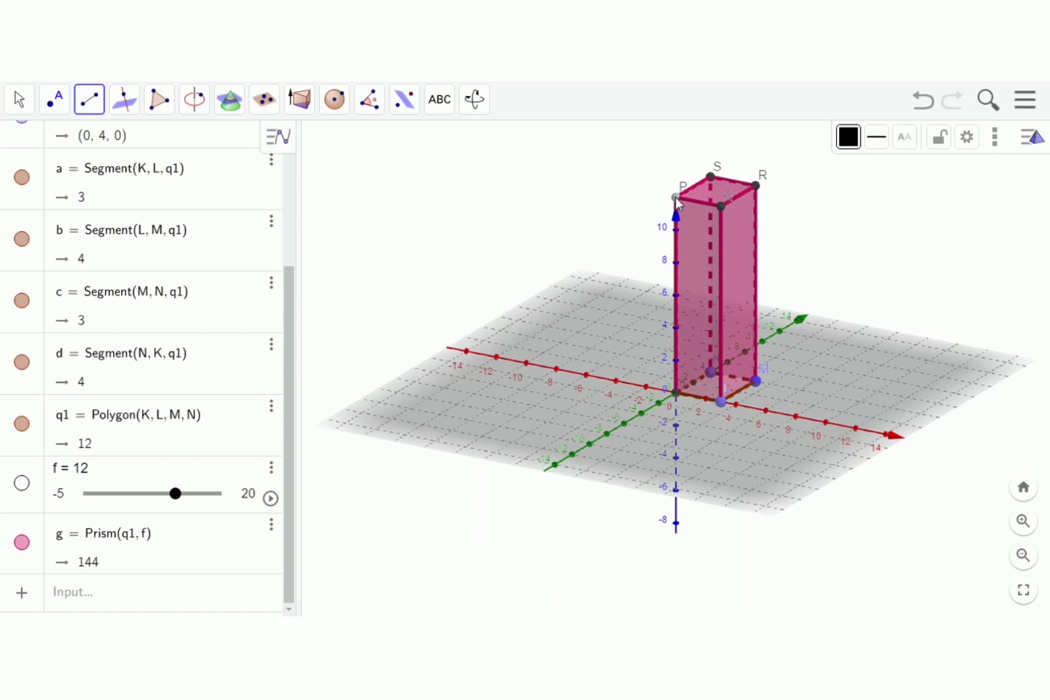
{"action": "left_click", "coordinate": [755, 380]}
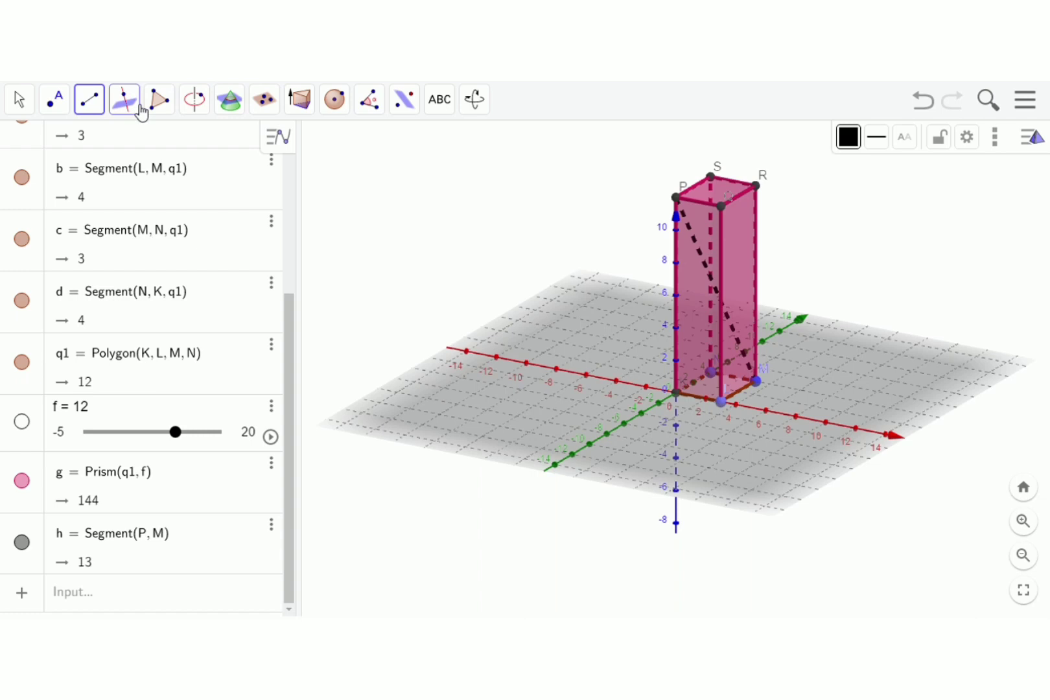
- Construct a line through point R perpendicular to segment PM
{"action": "left_click", "coordinate": [138, 106]}
{"action": "left_click", "coordinate": [144, 150]}
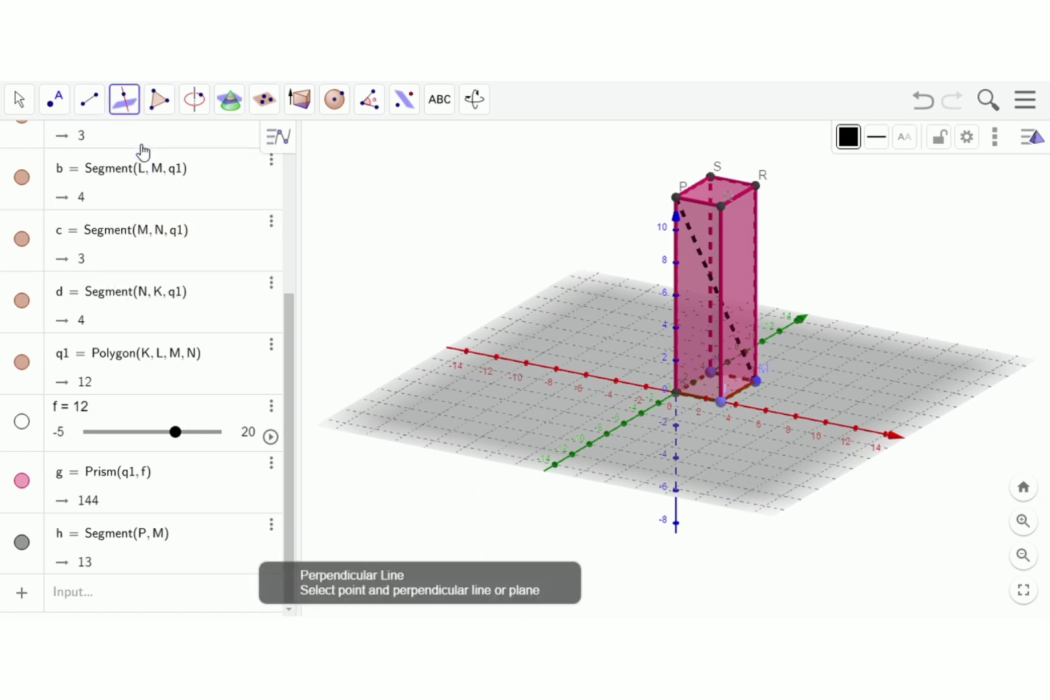
{"action": "left_click", "coordinate": [756, 187]}
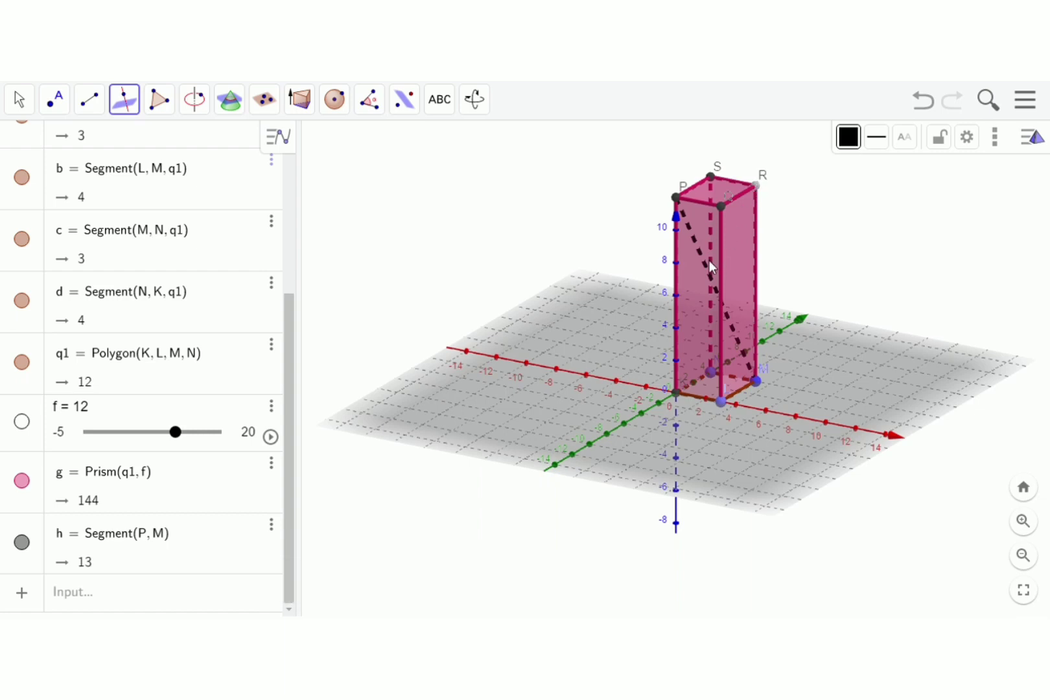
{"action": "left_click", "coordinate": [700, 251]}
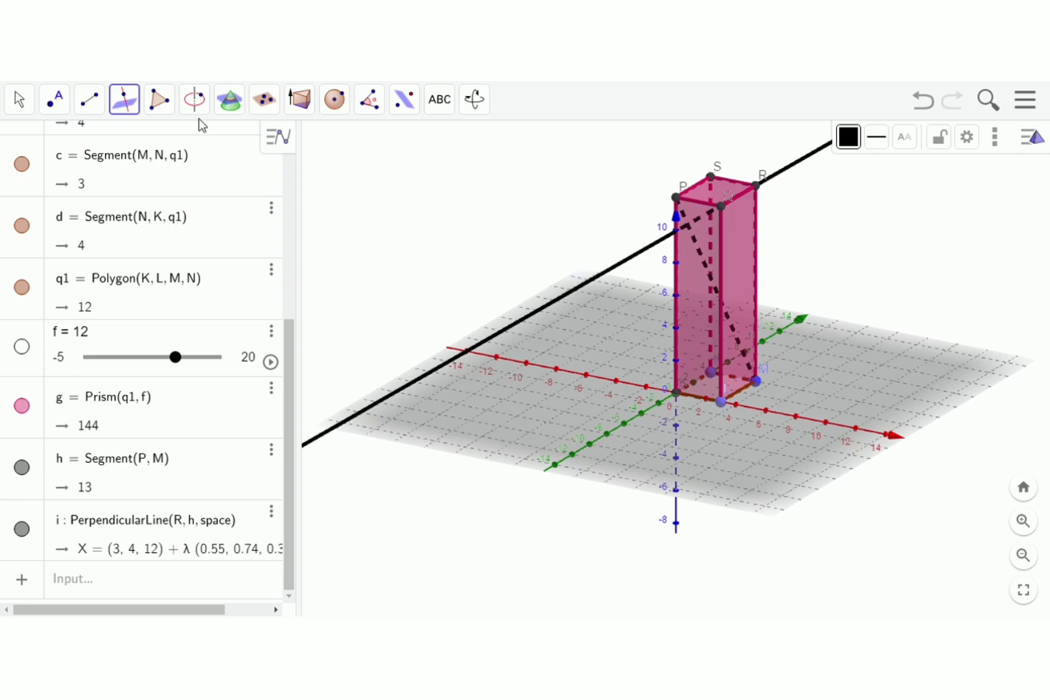
- Create the intersection point of the perpendicular line through R and segment PM
{"action": "left_click", "coordinate": [54, 99]}
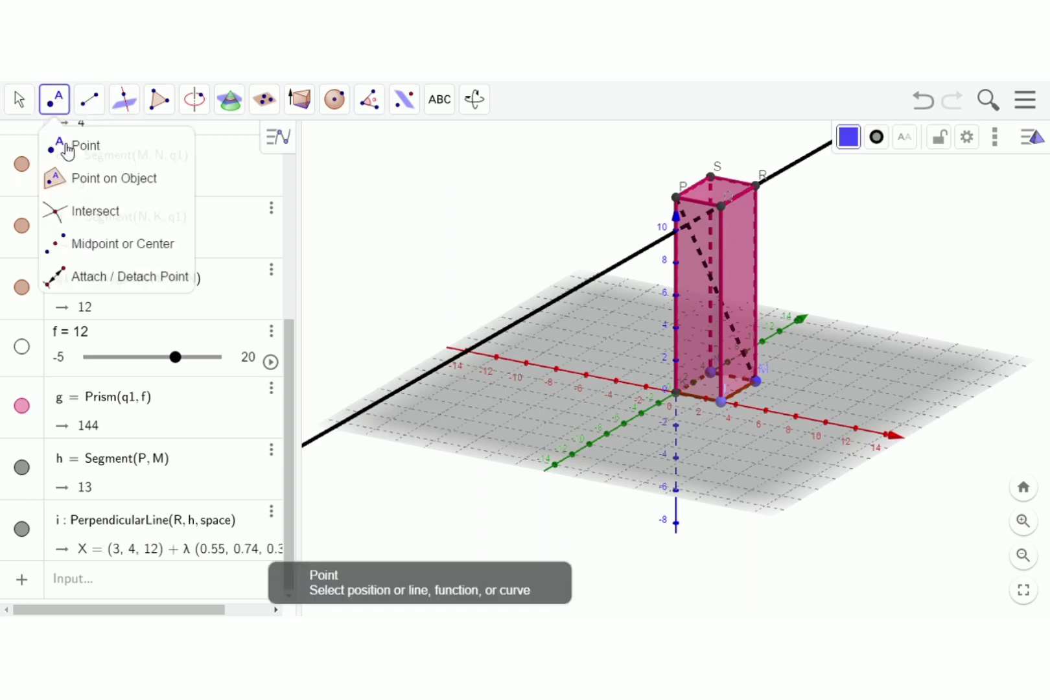
{"action": "left_click", "coordinate": [83, 221]}
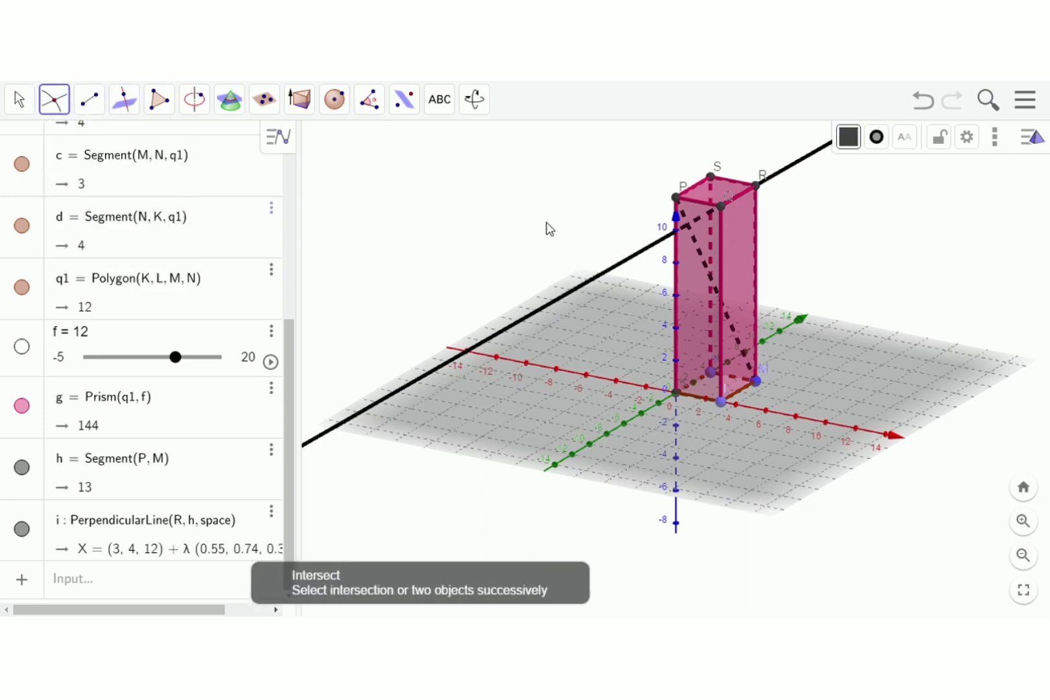
{"action": "left_click", "coordinate": [664, 242]}
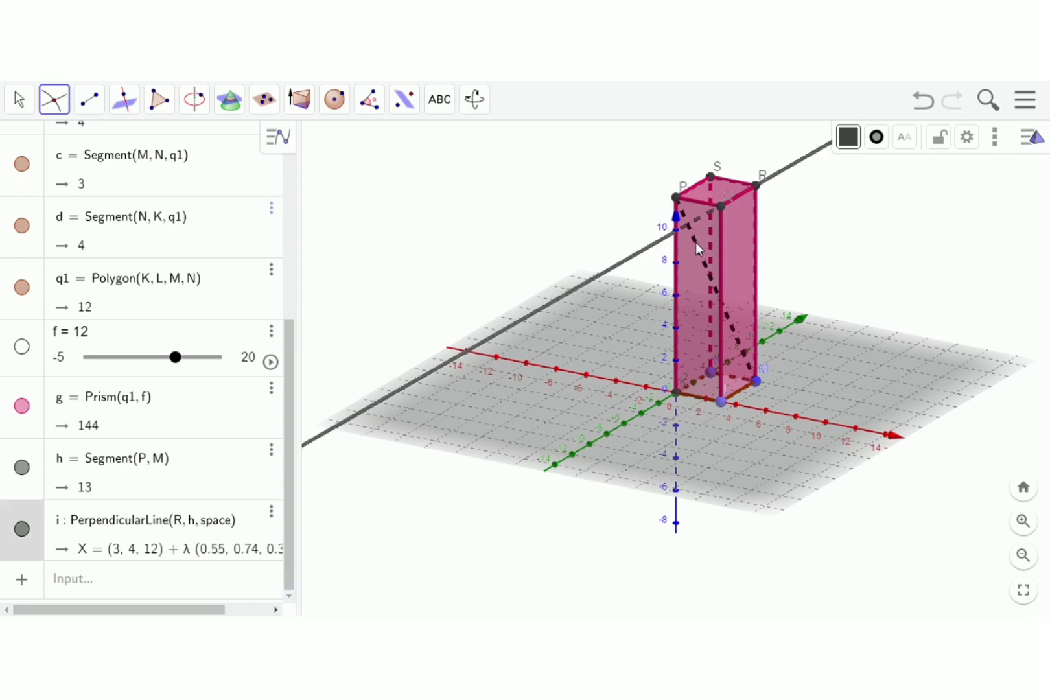
{"action": "left_click", "coordinate": [696, 242]}
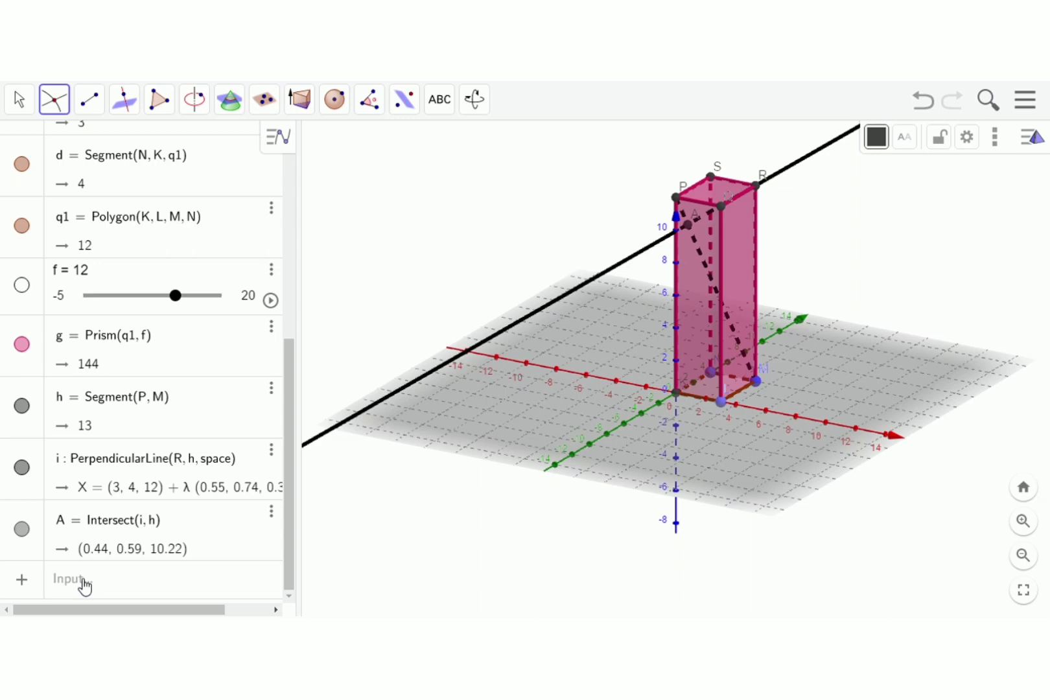
- Calculate the distance from R to the intersection point A with Distance(R, A) in the algebra input
{"action": "left_click", "coordinate": [86, 586]}
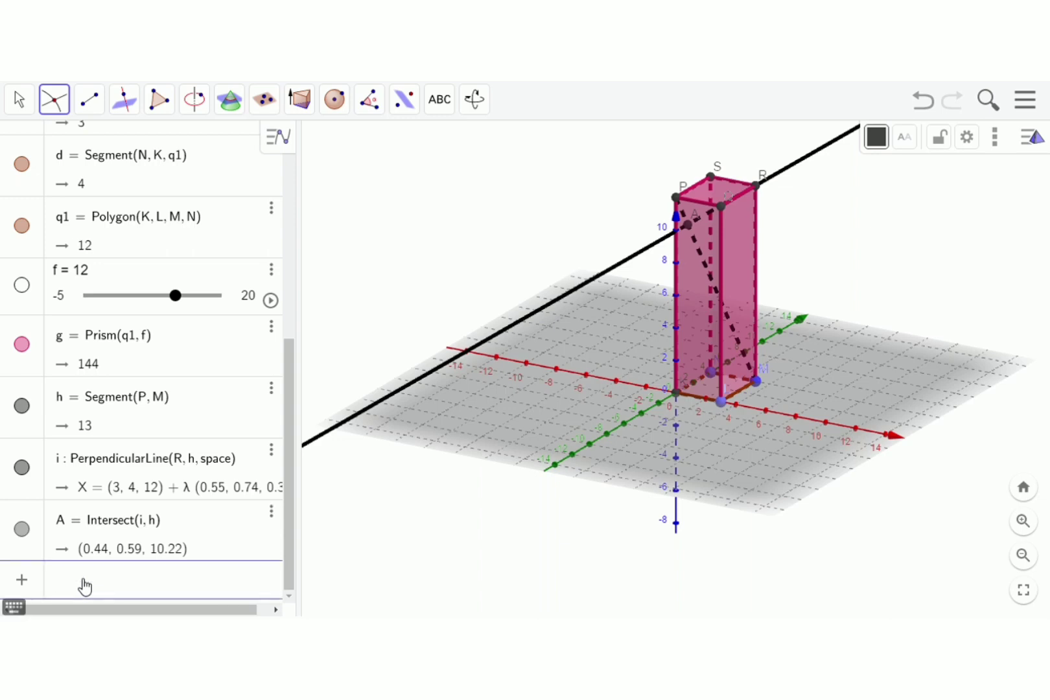
{"action": "type", "text": "dista"}
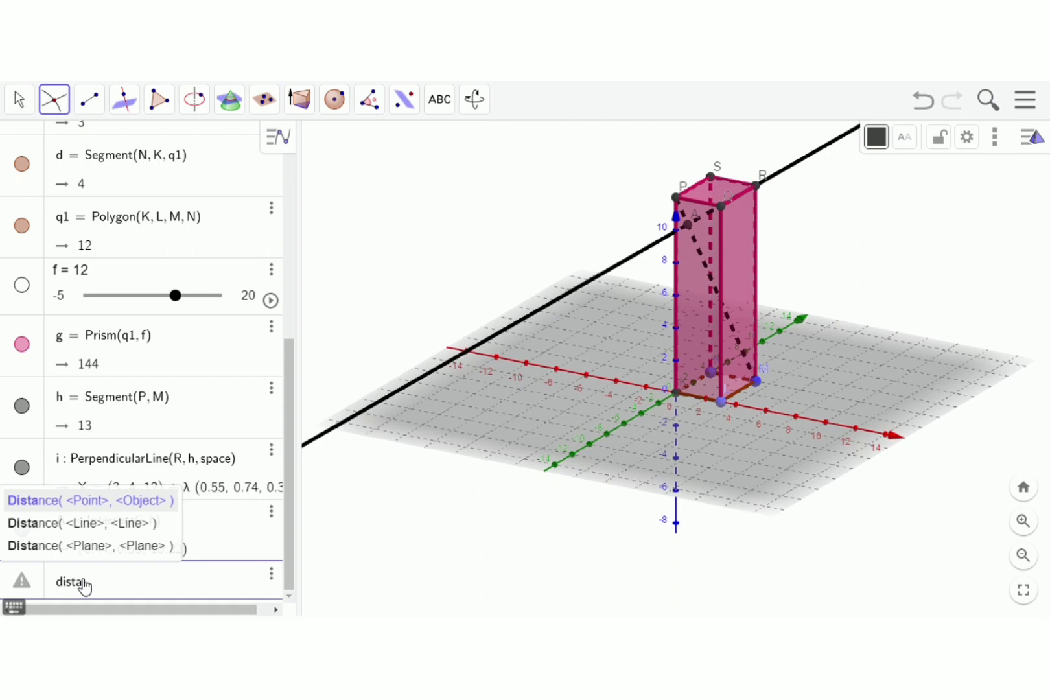
{"action": "left_click", "coordinate": [96, 511]}
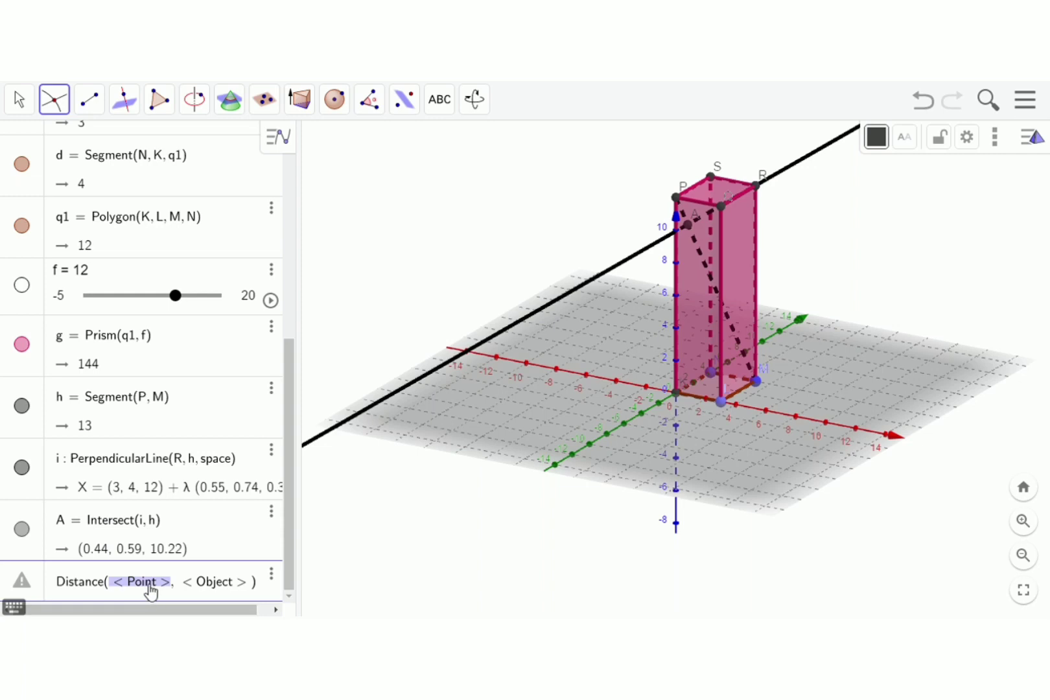
{"action": "key", "text": "BackSpace"}
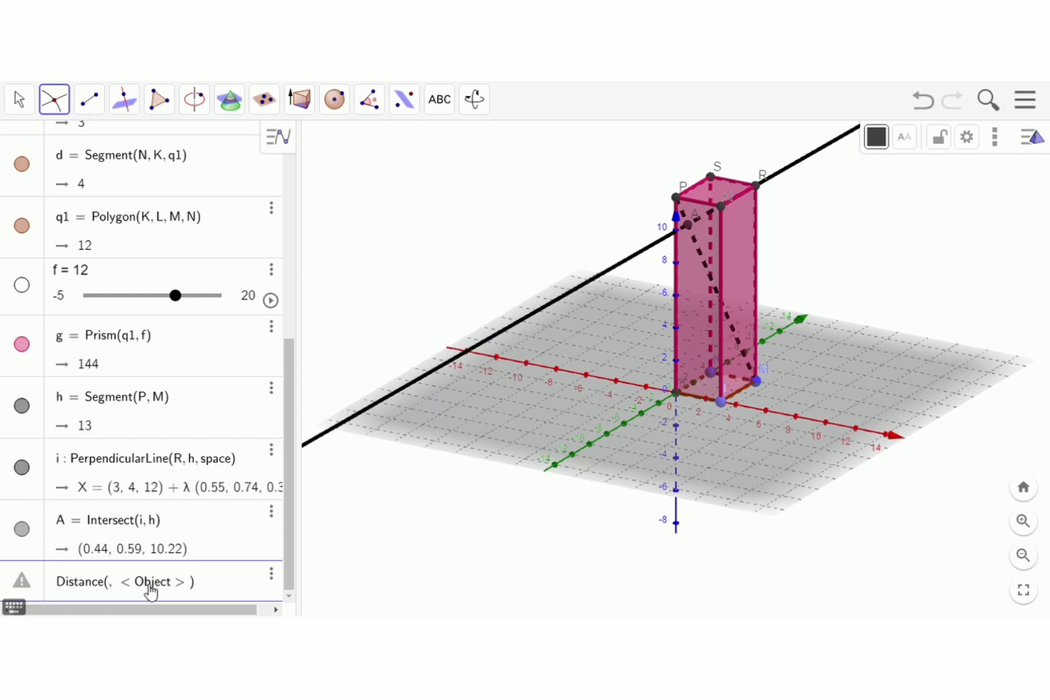
{"action": "type", "text": "R"}
{"action": "left_click", "coordinate": [150, 586]}
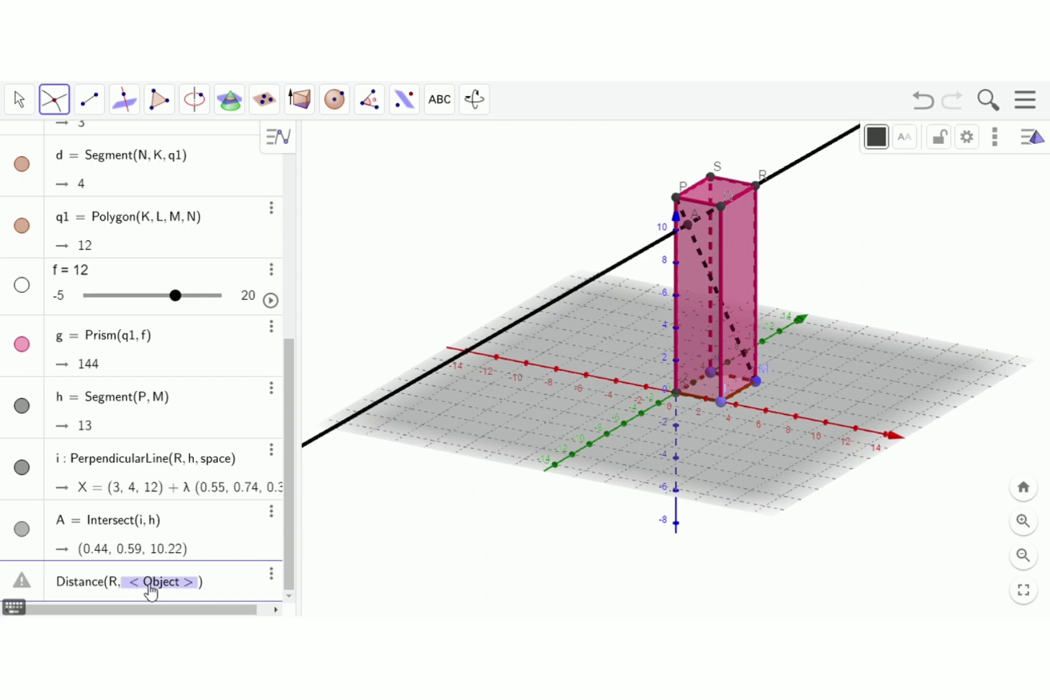
{"action": "type", "text": "A"}
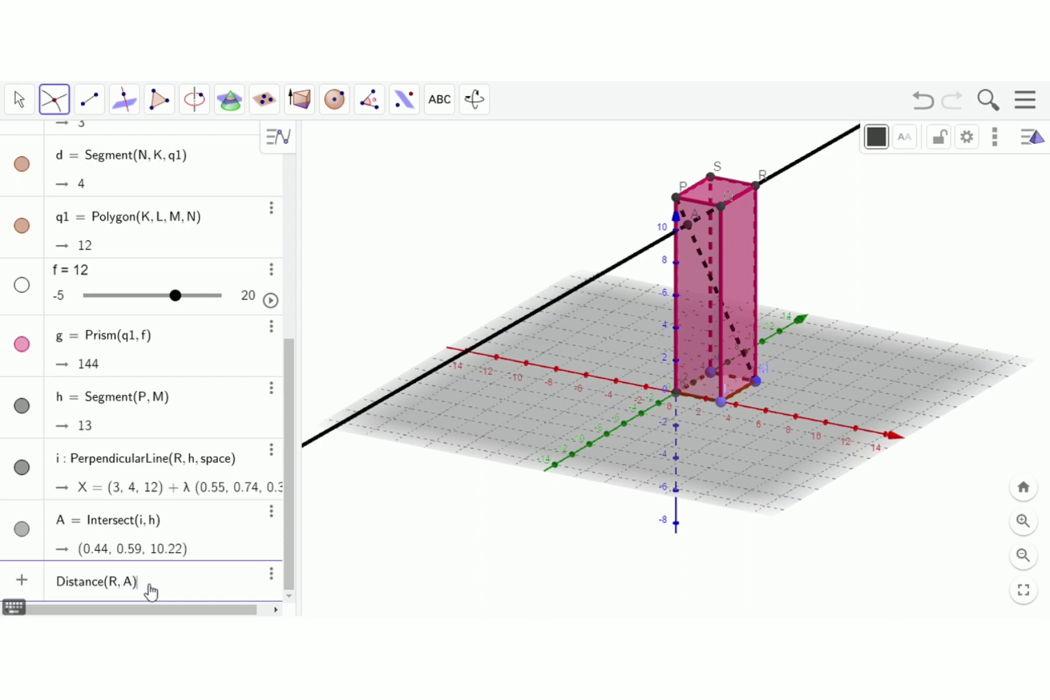
{"action": "key", "text": "Return"}
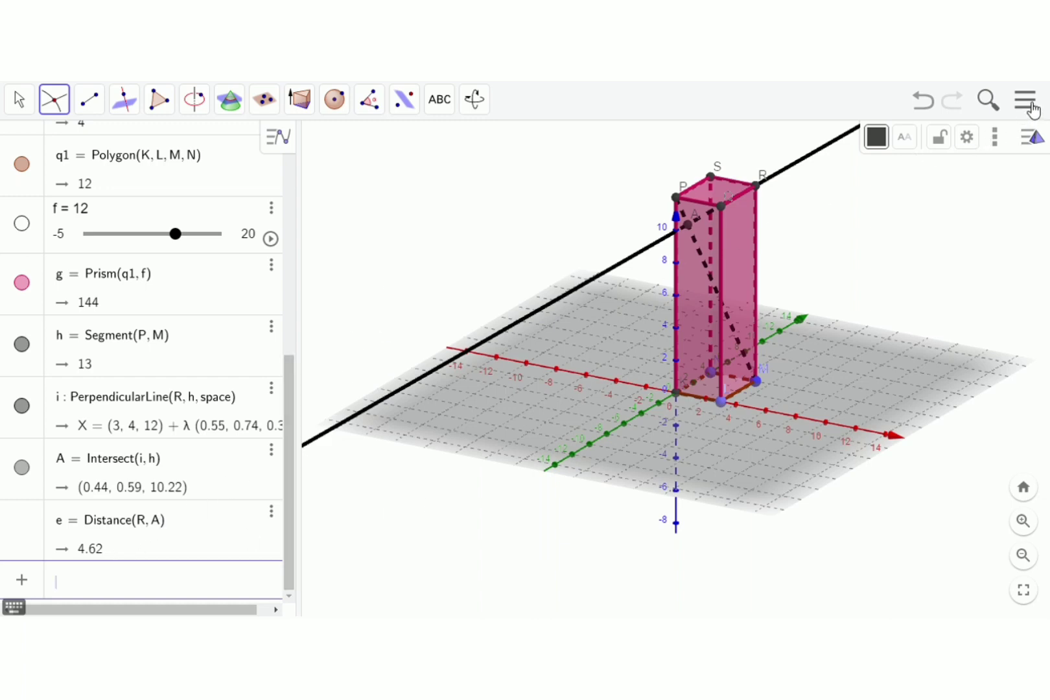
- Show the CAS view and evaluate Distance(R, A) there to get the exact distance
{"action": "left_click", "coordinate": [1033, 106]}
{"action": "left_click", "coordinate": [1032, 105]}
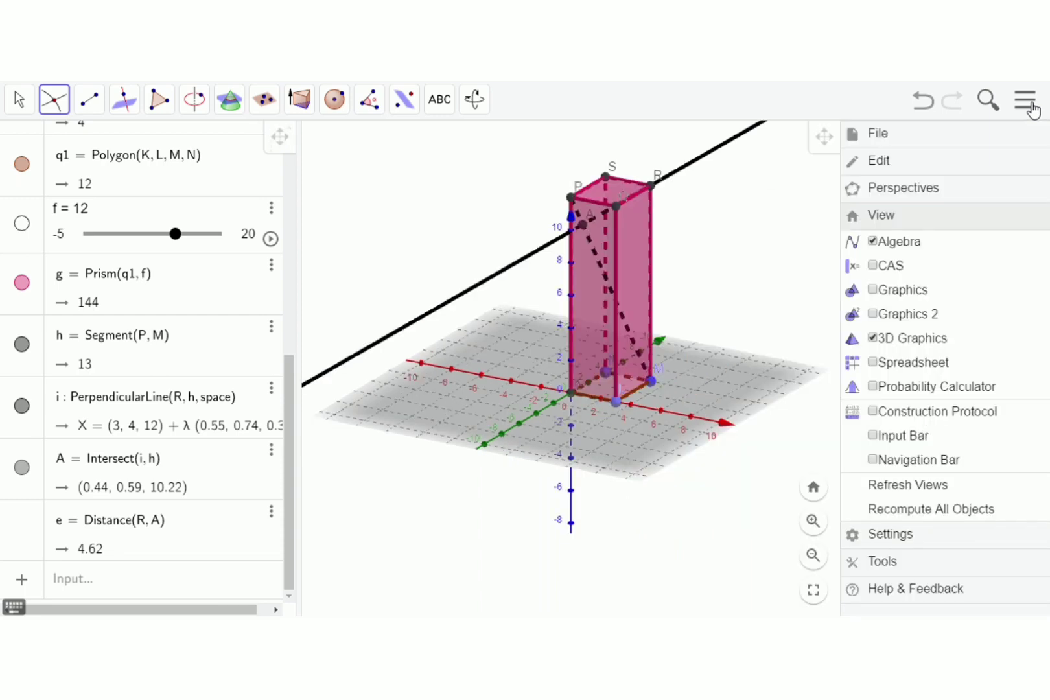
{"action": "left_click", "coordinate": [873, 267]}
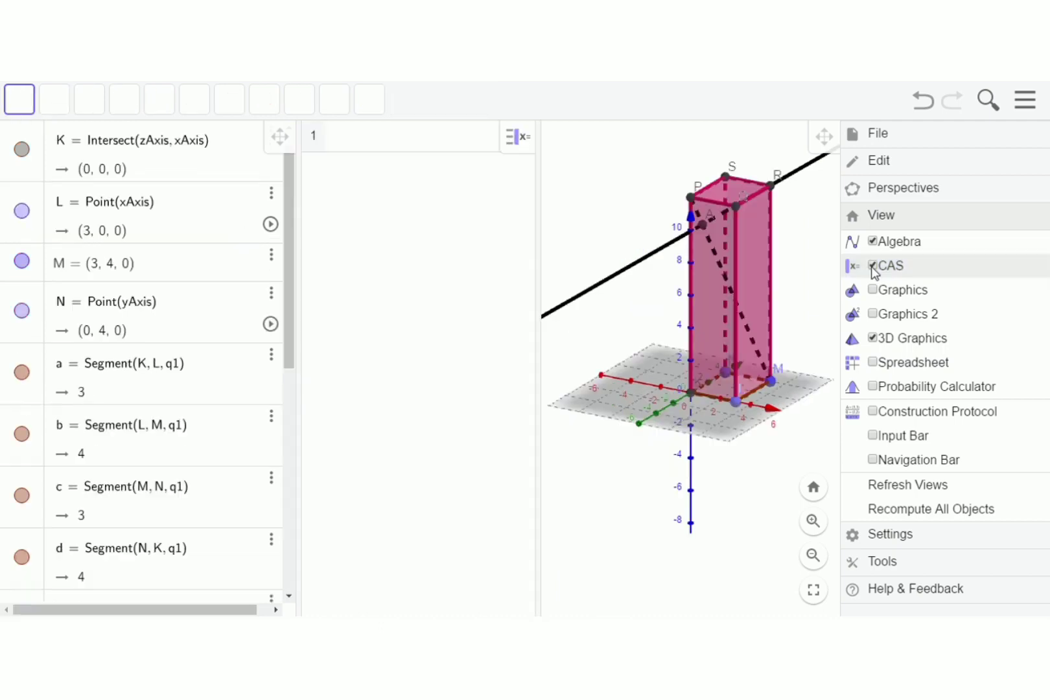
{"action": "left_click", "coordinate": [366, 144]}
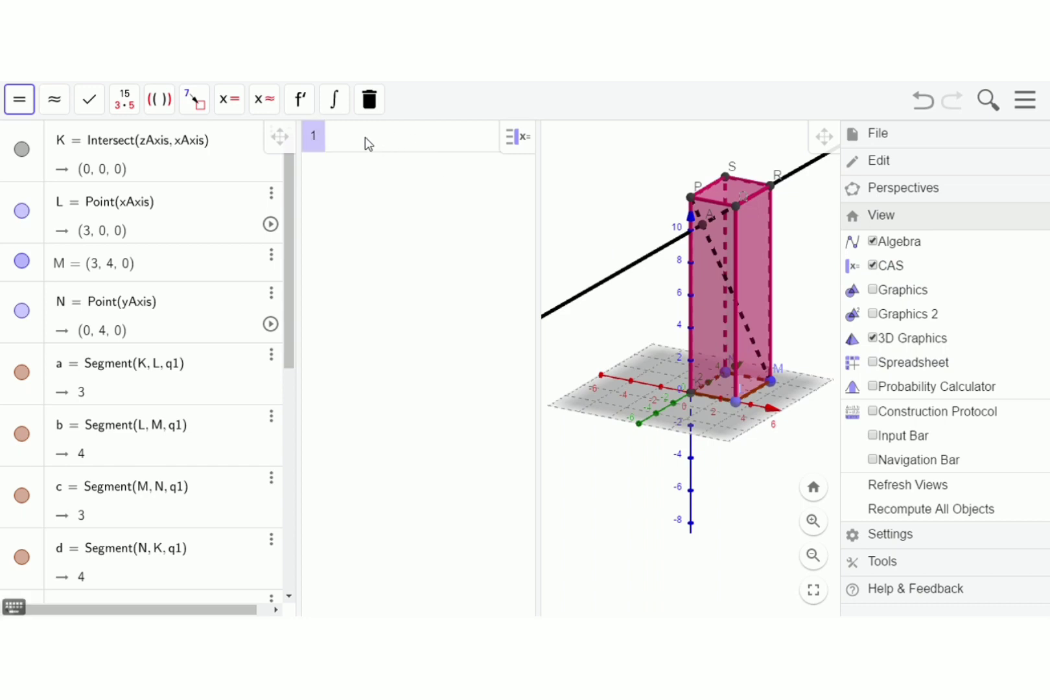
{"action": "type", "text": "distance"}
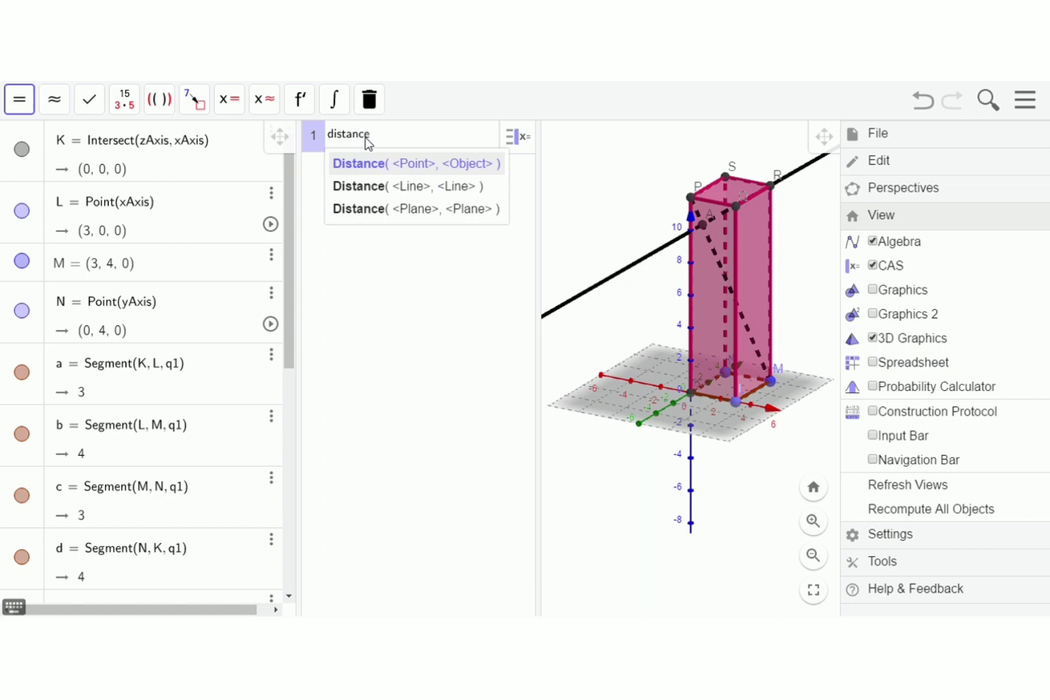
{"action": "left_click", "coordinate": [418, 164]}
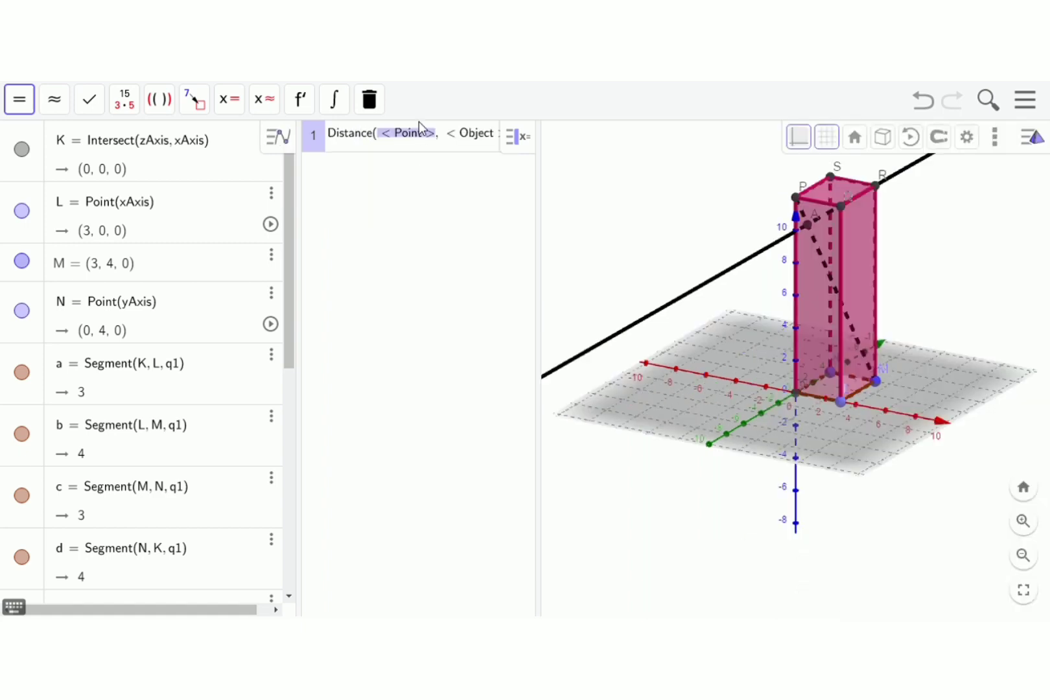
{"action": "key", "text": "BackSpace"}
{"action": "type", "text": "R"}
{"action": "key", "text": "Tab"}
{"action": "type", "text": "A"}
{"action": "key", "text": "Return"}
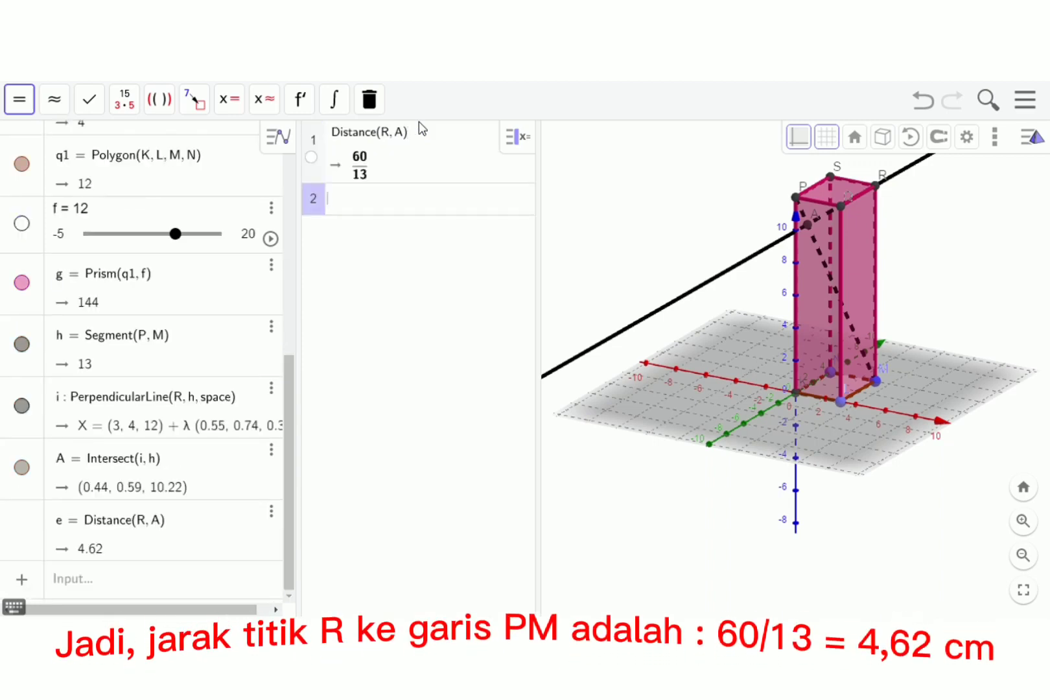